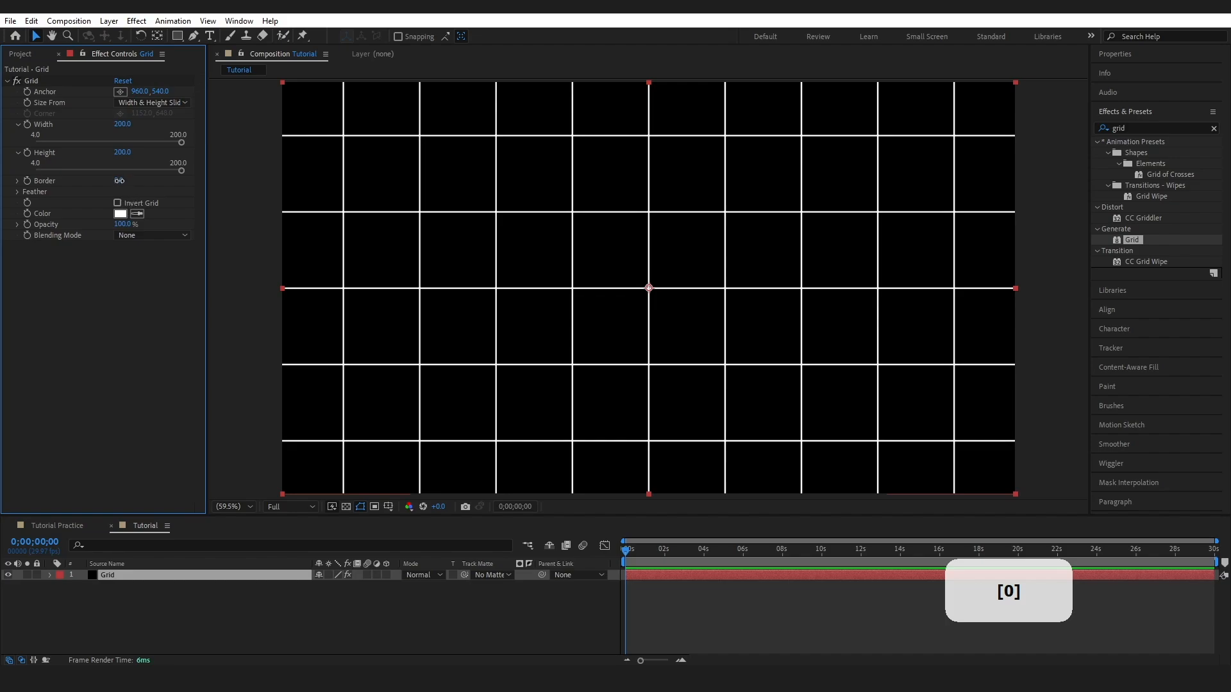
Style the grid effect with a border of 4 and black color 000000, displayed over the transparency grid
click(119, 181)
text(4)
click(121, 273)
click(123, 218)
click(104, 521)
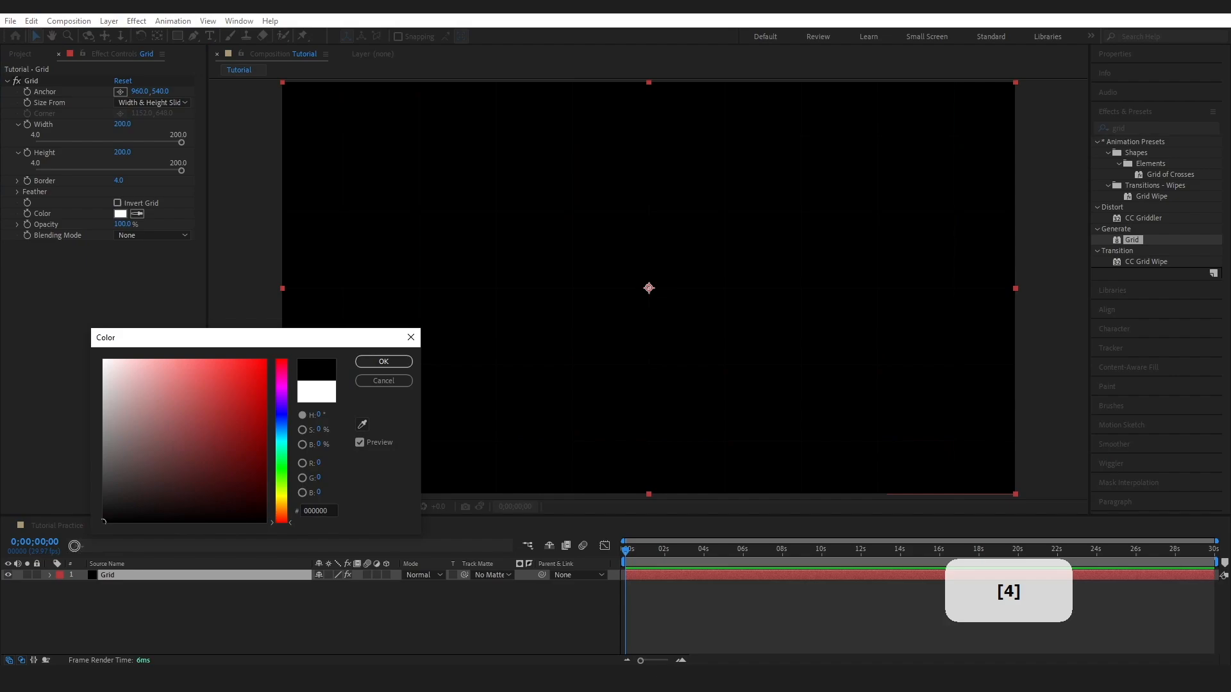
click(383, 361)
click(347, 507)
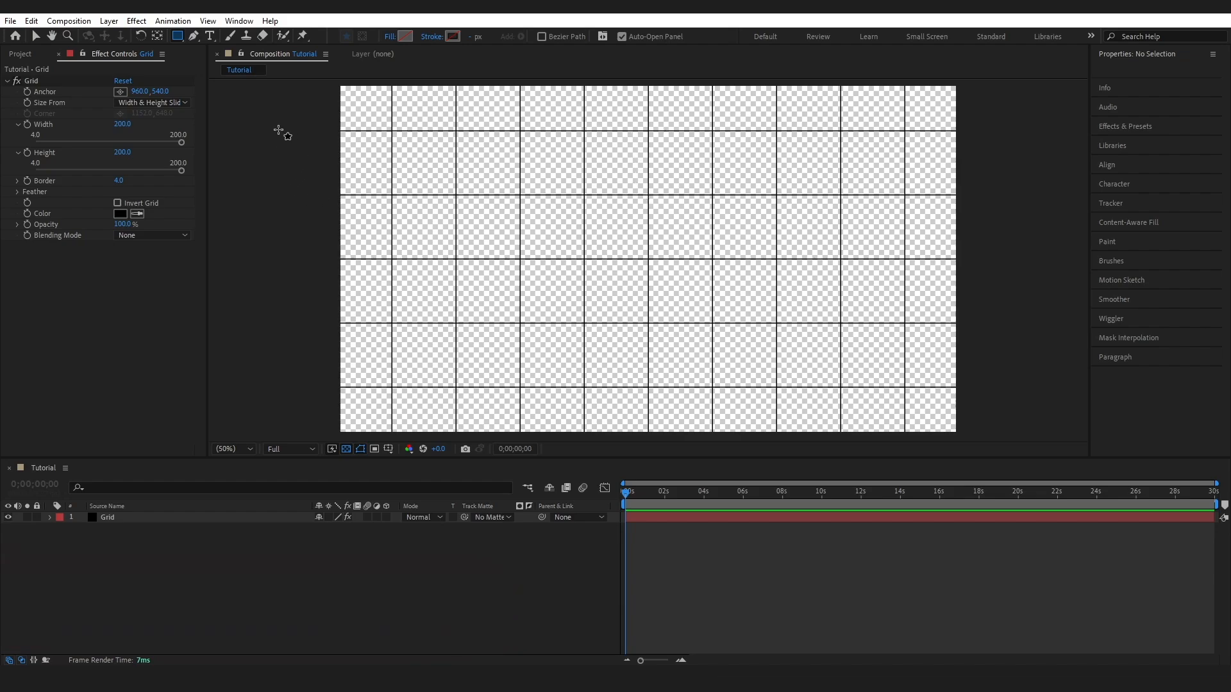
Draw a rectangle about 1150 by 200 px in the grid's second row, with its fill and stroke set to None
drag(279, 131, 648, 195)
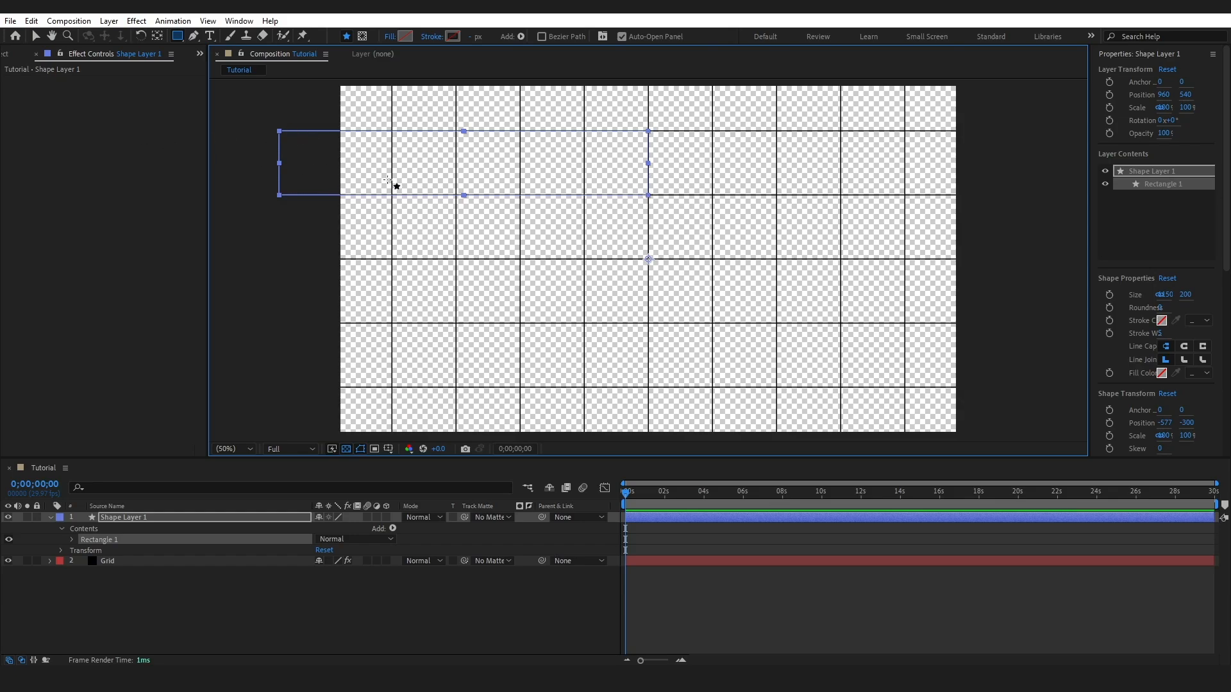
click(390, 36)
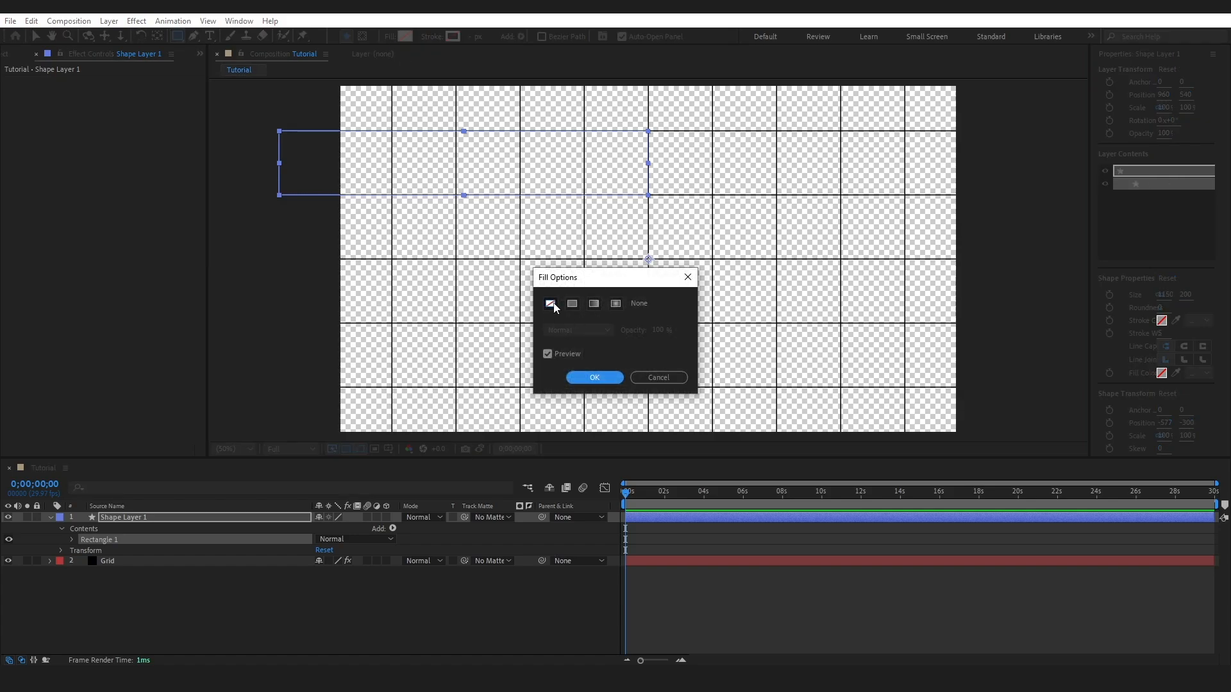
click(594, 378)
click(432, 36)
click(593, 377)
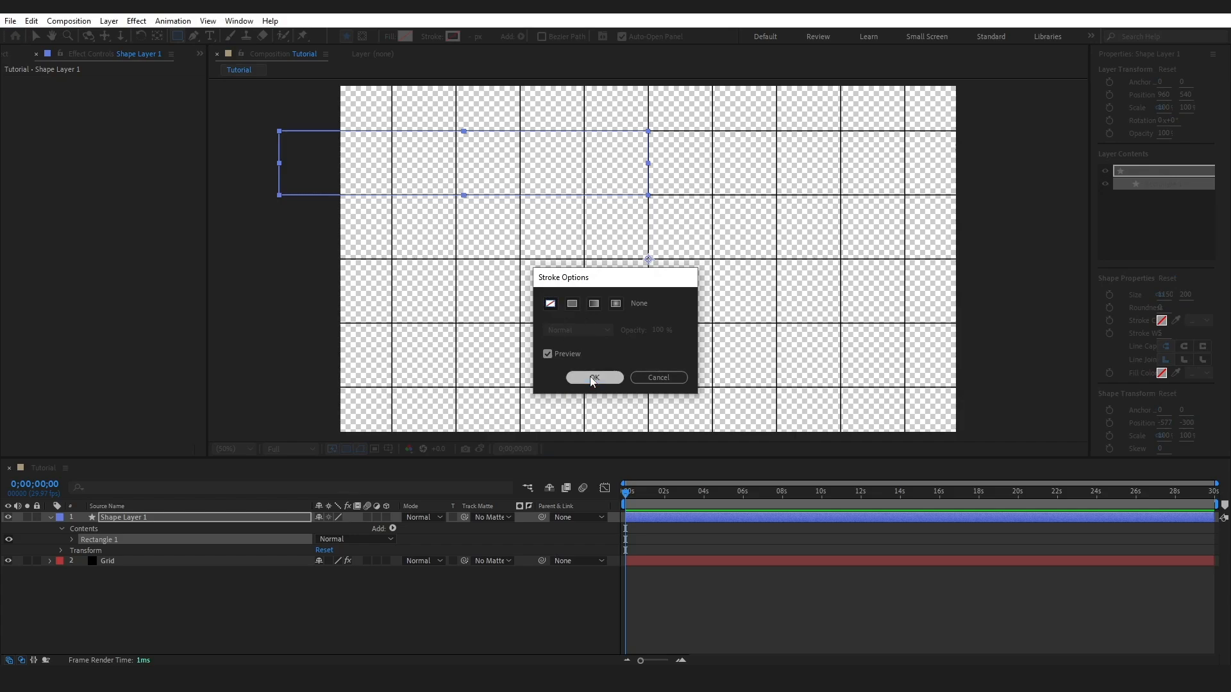
Add a gradient fill to Rectangle 1 and move the rectangle up into the top grid row
click(151, 517)
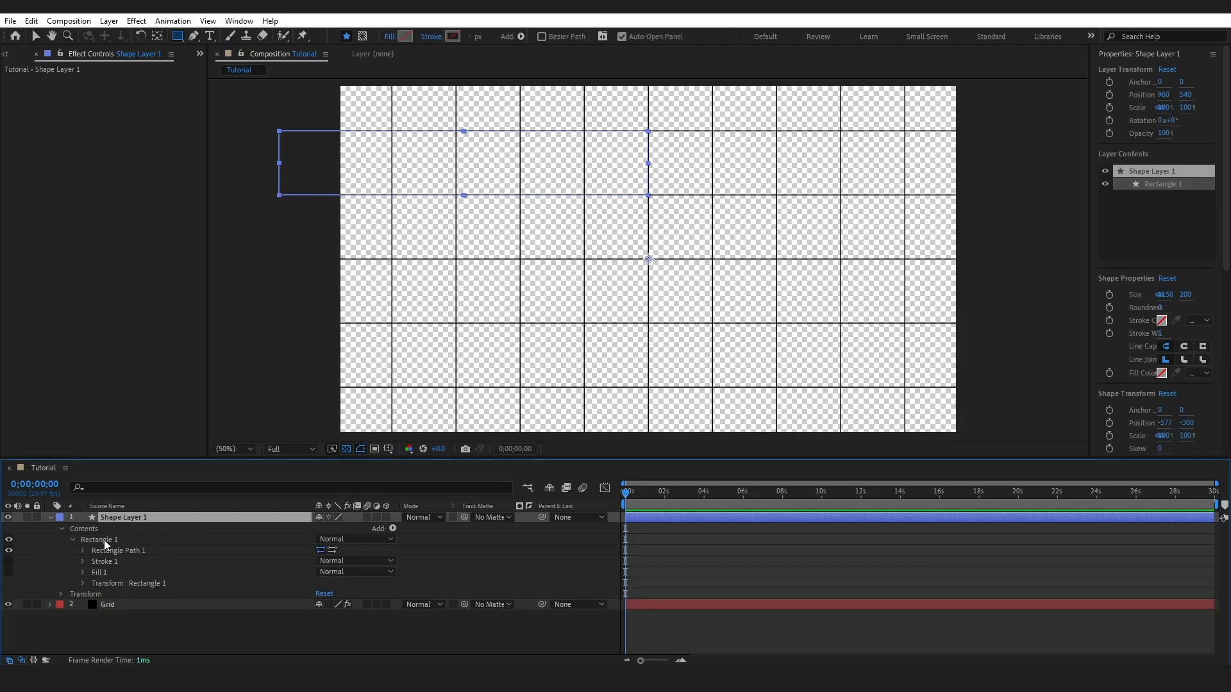
click(102, 541)
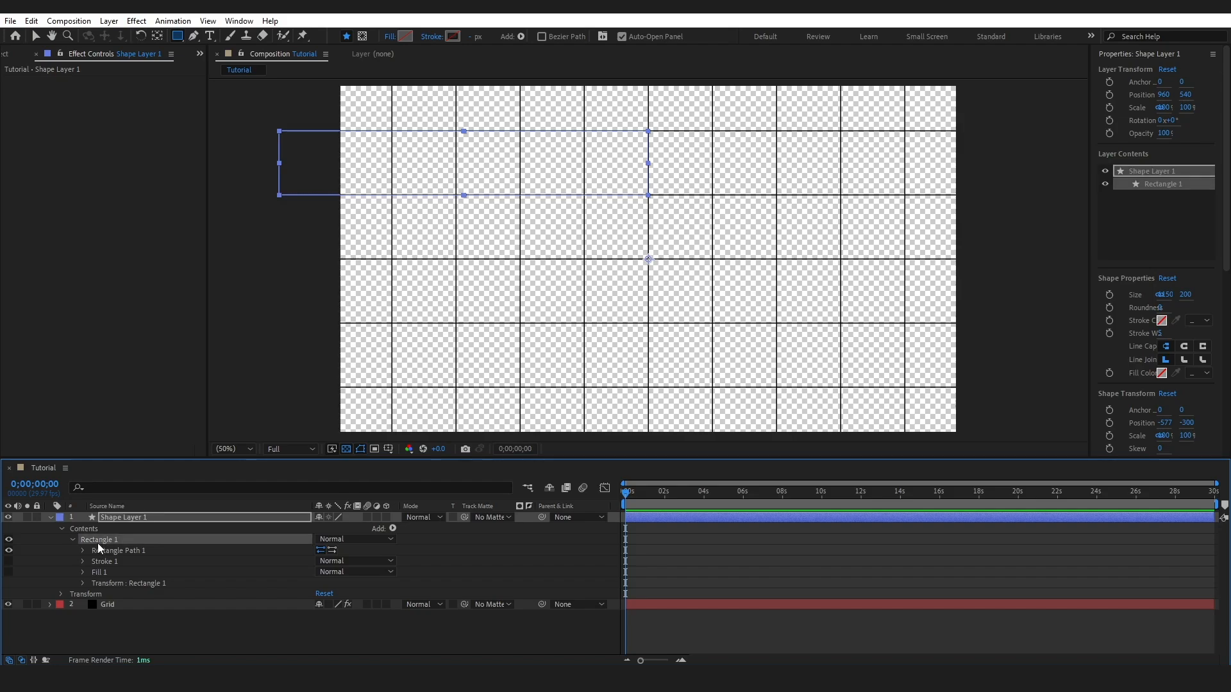
click(383, 529)
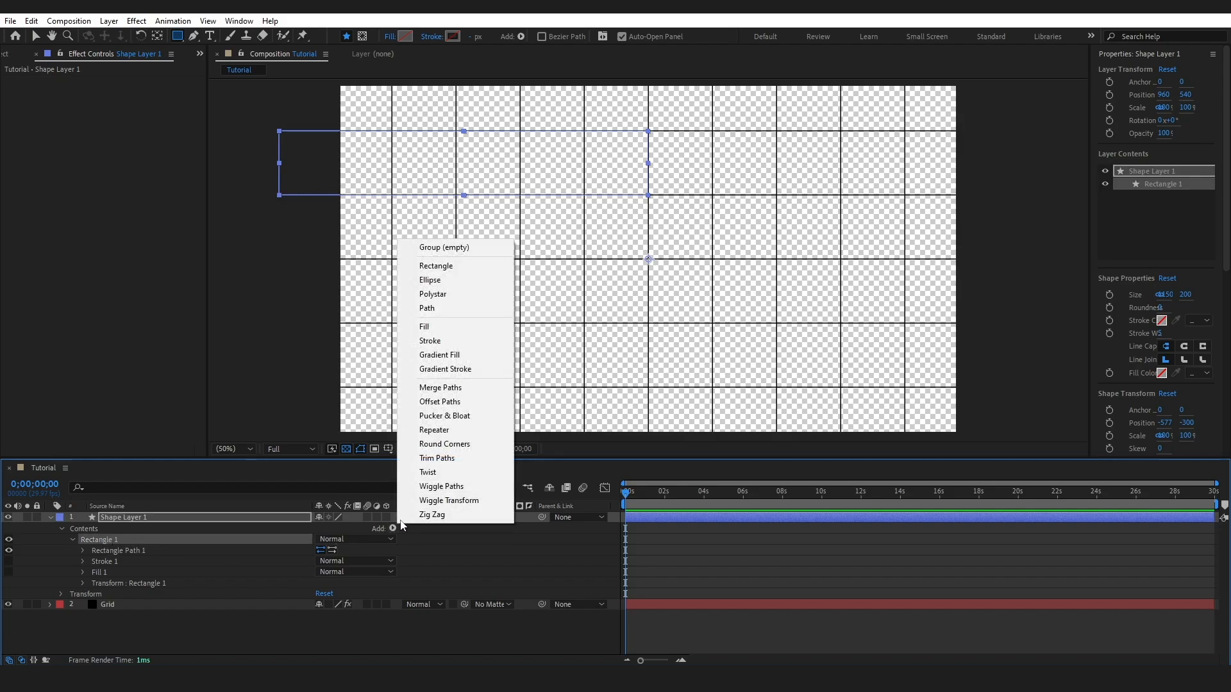
click(417, 357)
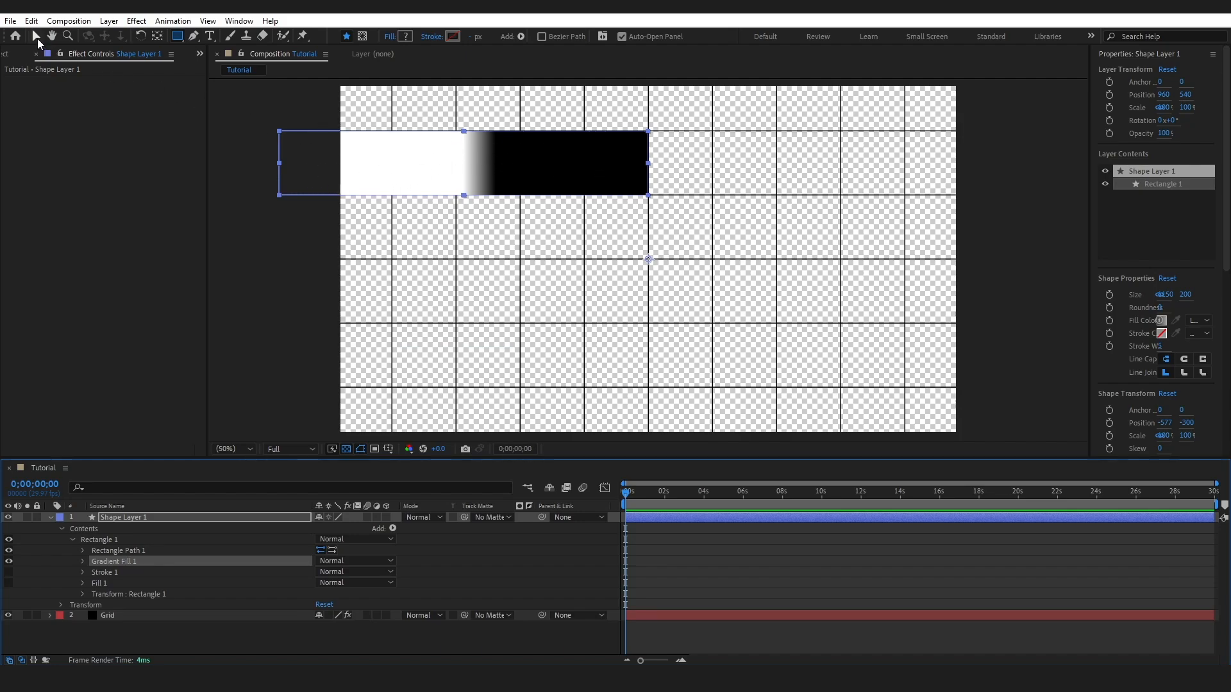
click(36, 36)
drag(550, 167, 552, 102)
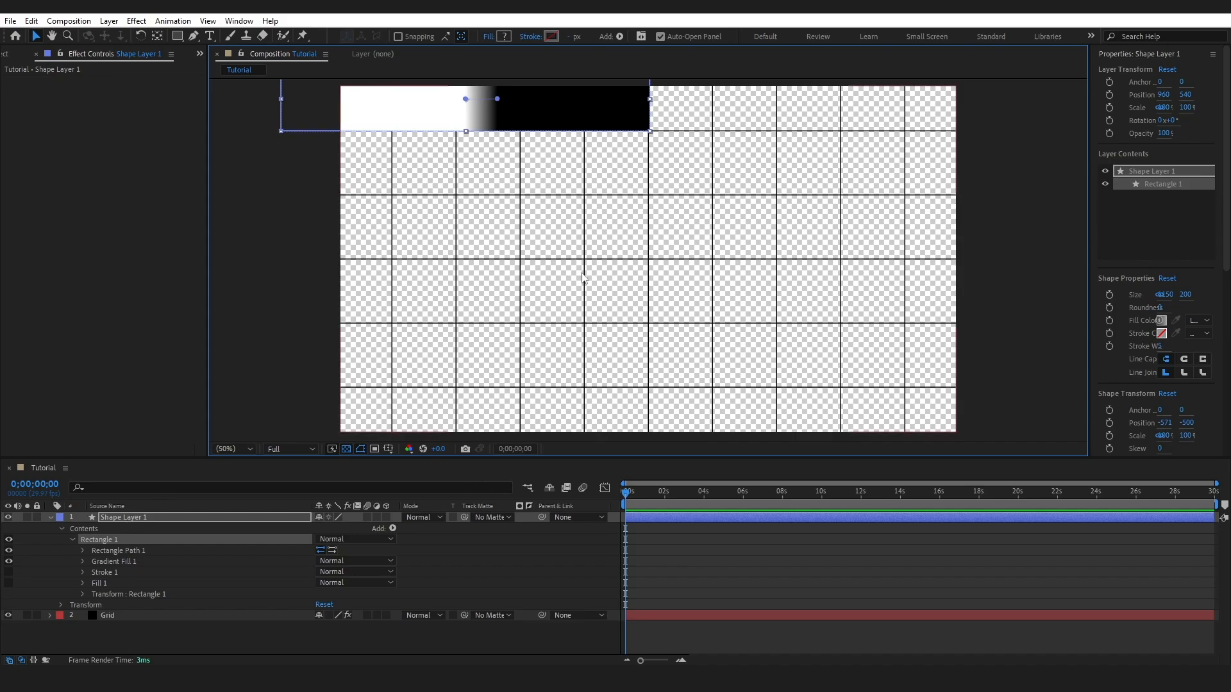
Duplicate the gradient shape layer five times, stacking the copies downward to cover the remaining grid rows
click(148, 520)
key(ctrl+d)
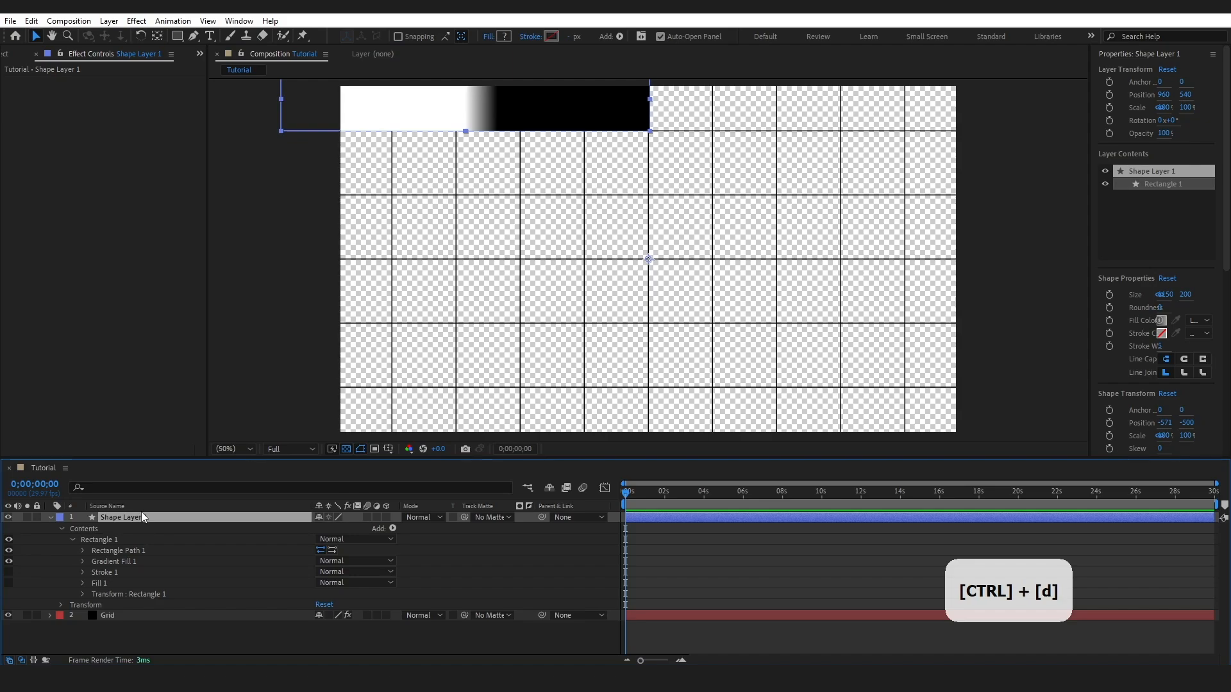
drag(593, 109, 541, 225)
key(ctrl+d)
key(ctrl+d)
drag(582, 226, 553, 439)
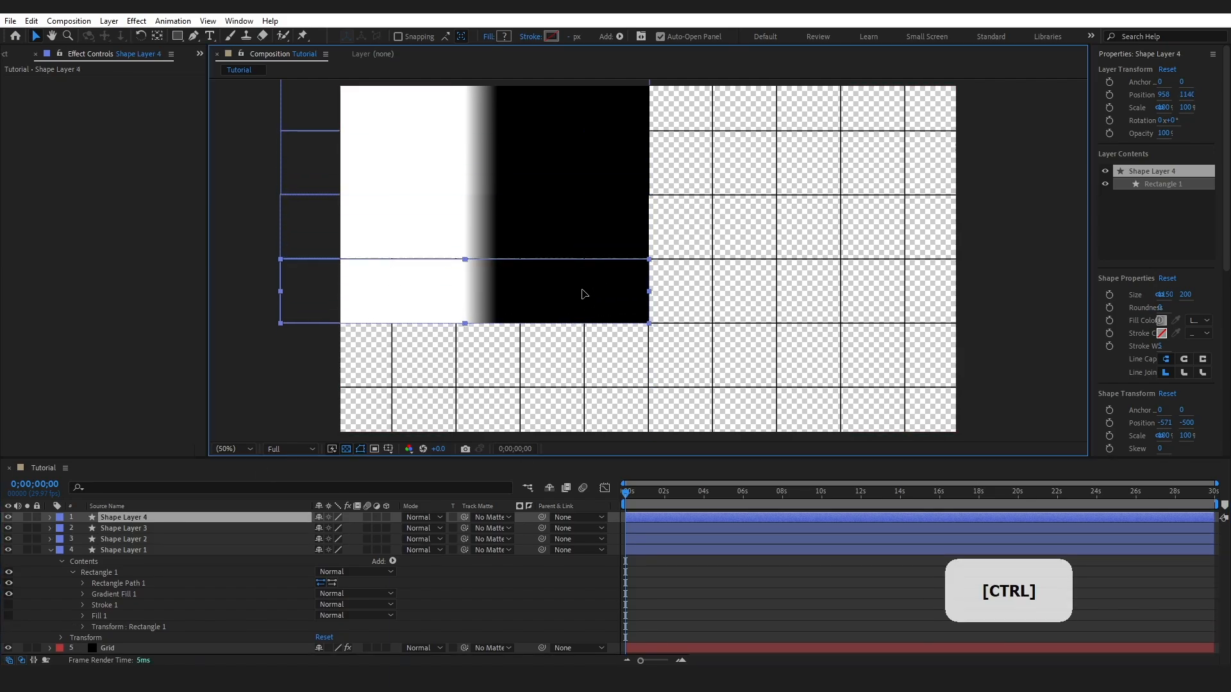
key(ctrl+d)
key(ctrl+d)
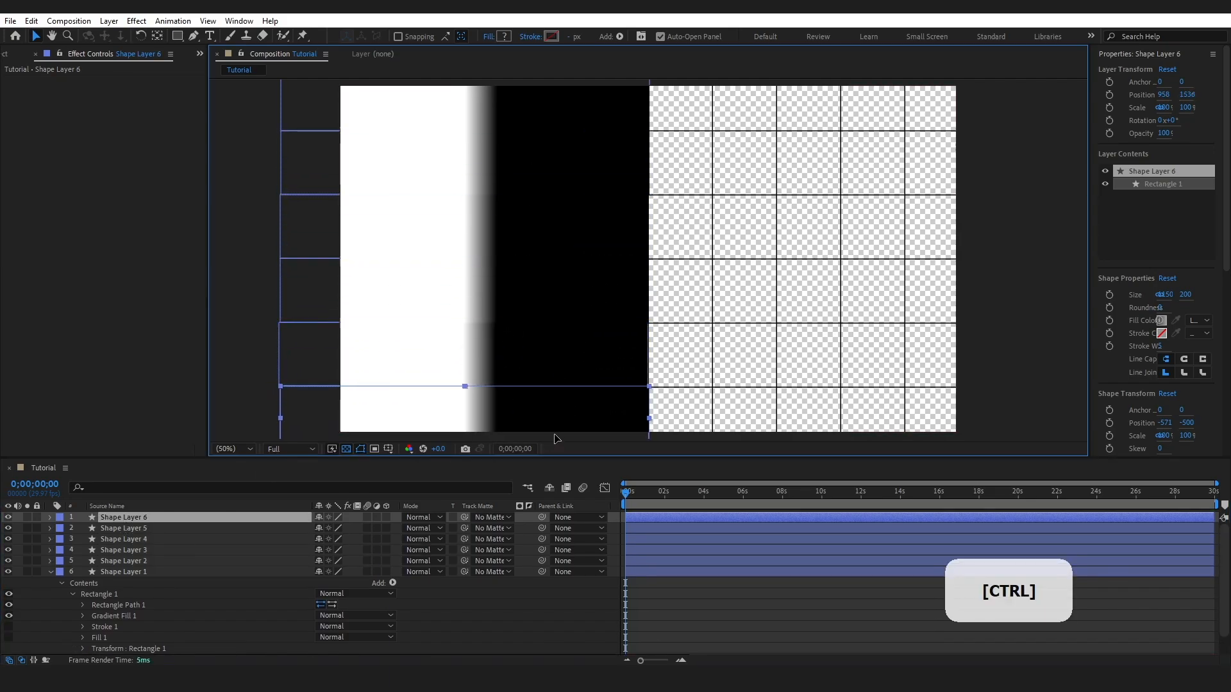
click(256, 411)
click(51, 572)
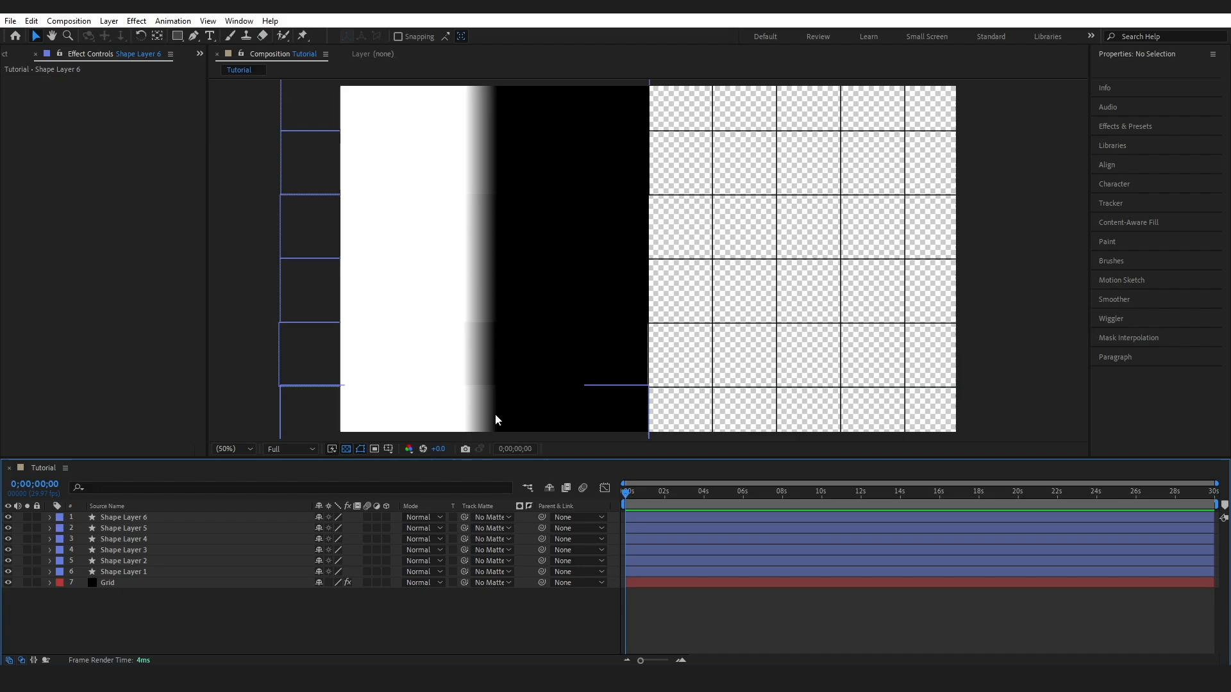
Recolor the white stop of Shape Layer 1's gradient fill to a saturated pink
click(125, 571)
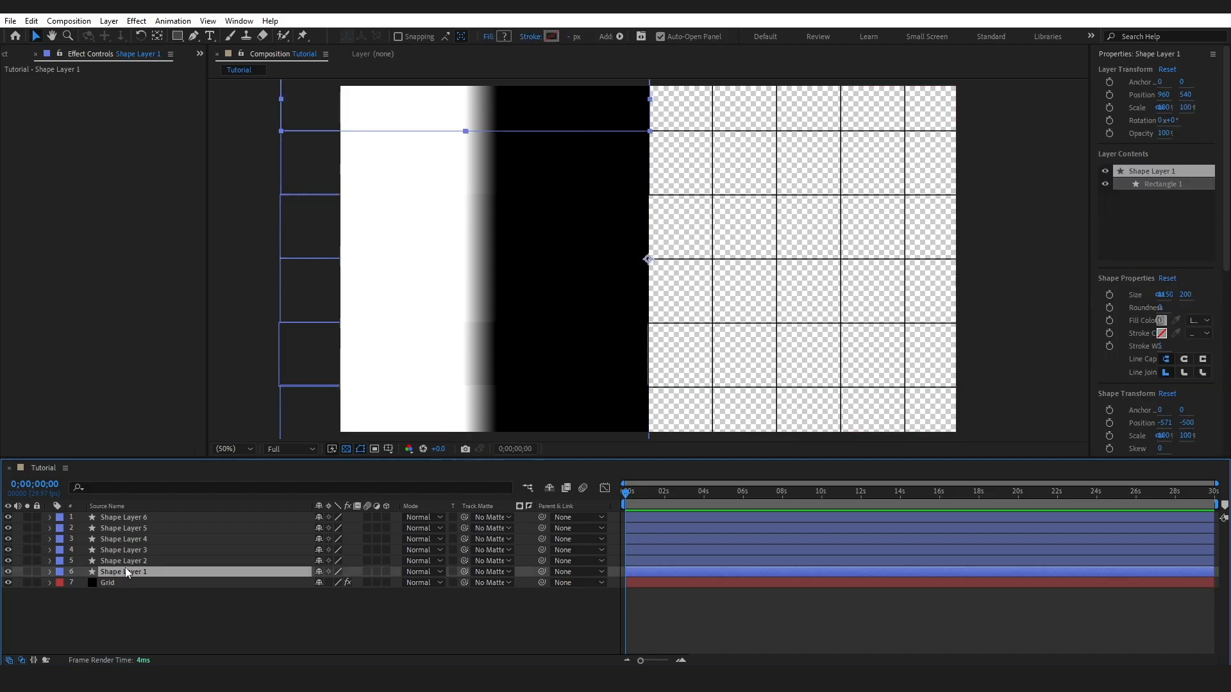
click(49, 571)
click(83, 606)
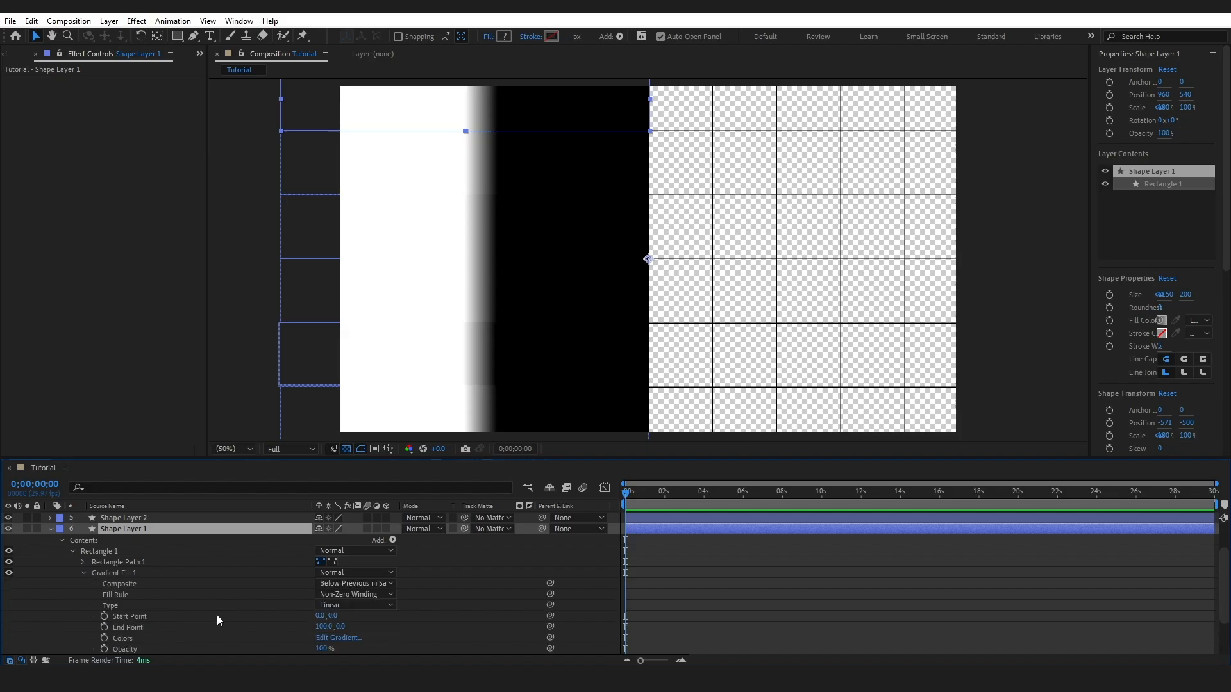
click(329, 639)
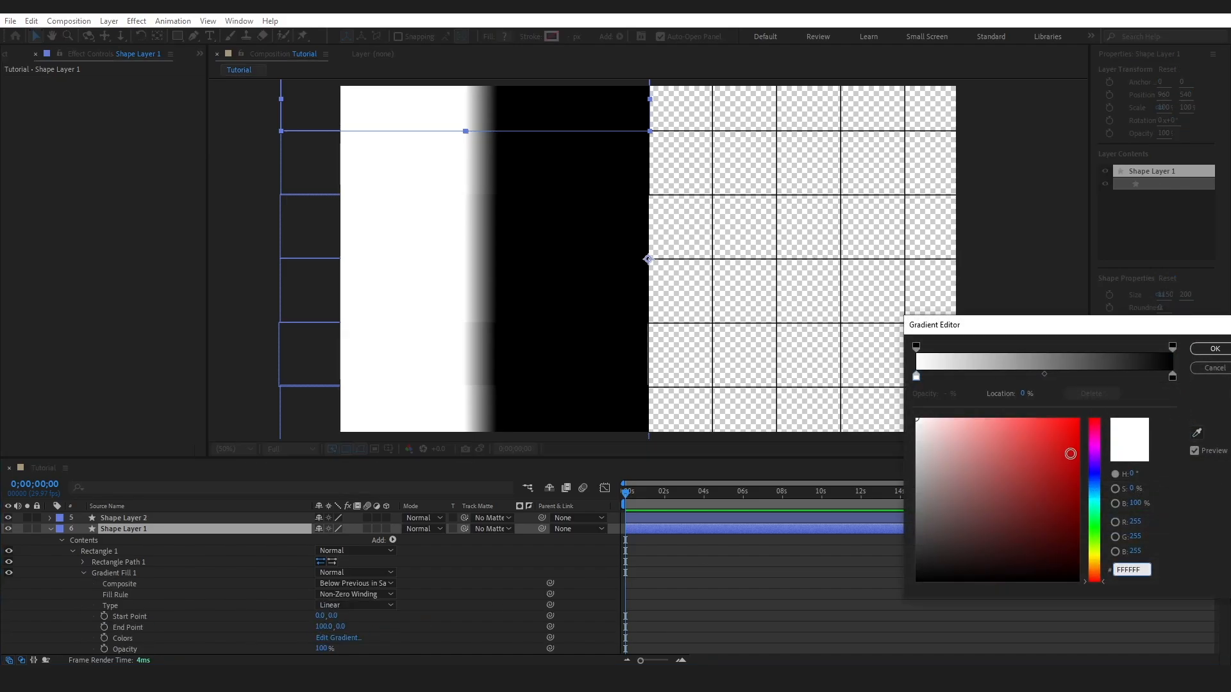
drag(1000, 334, 934, 330)
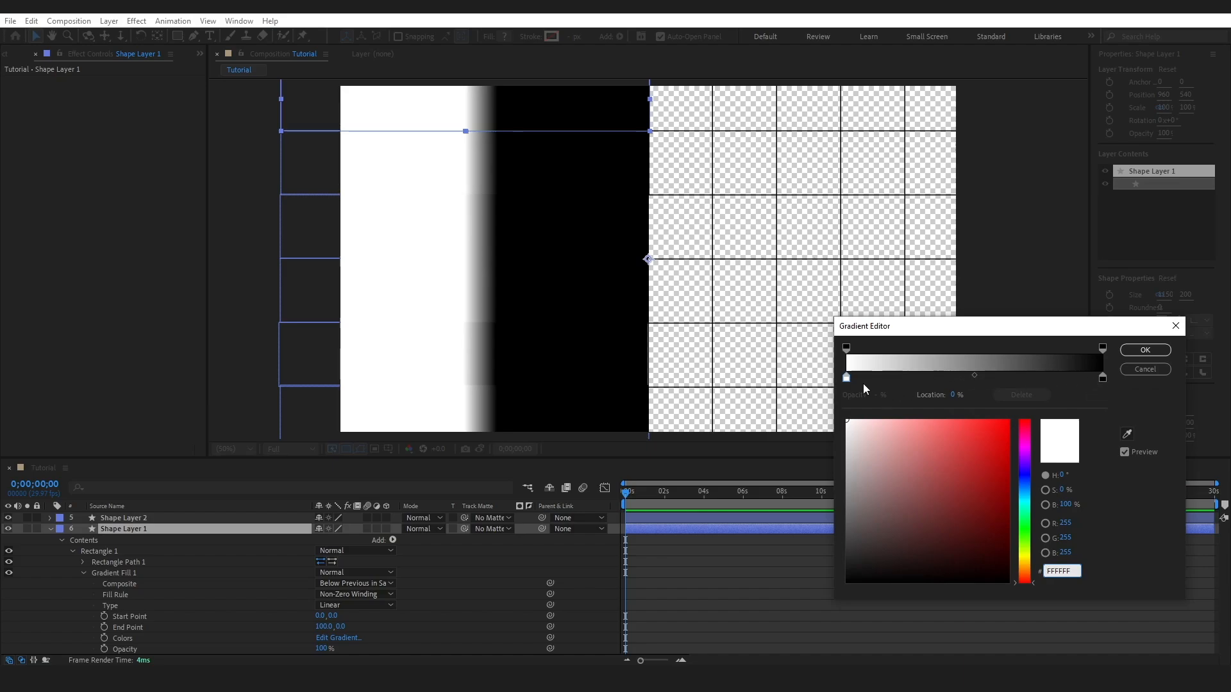
click(846, 378)
mouse_move(995, 433)
mouse_down()
mouse_move(1006, 475)
mouse_move(977, 453)
mouse_up()
click(1026, 445)
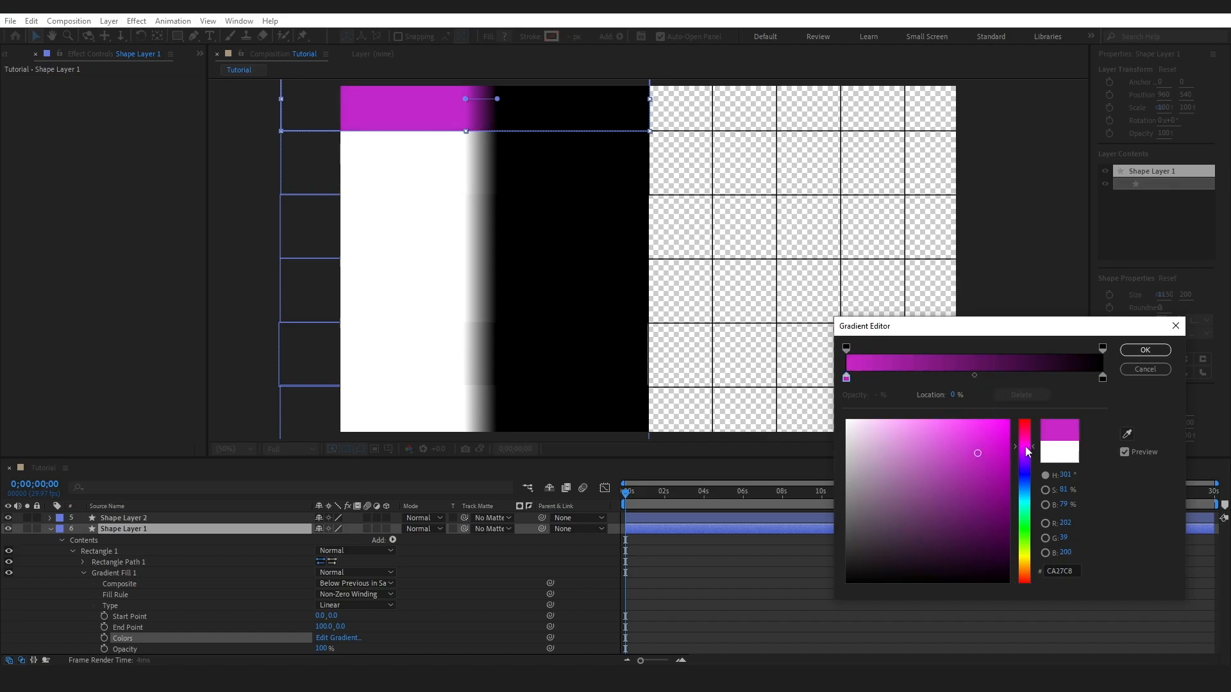
click(1025, 435)
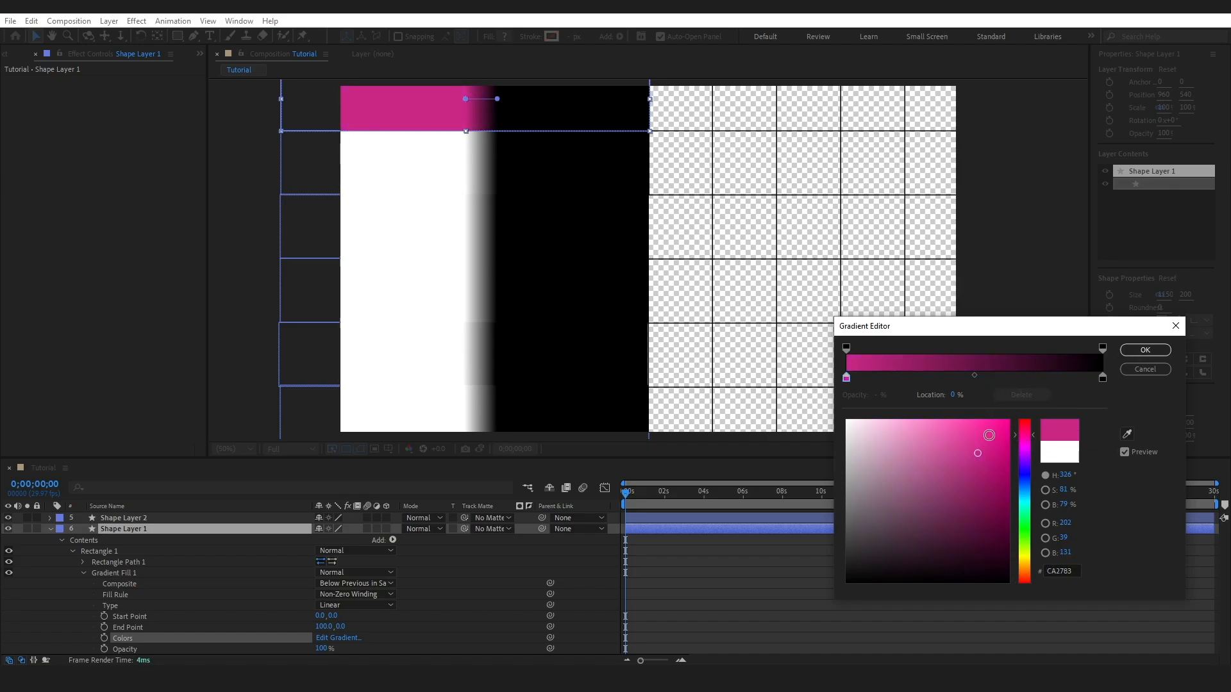
click(982, 435)
drag(984, 436, 987, 437)
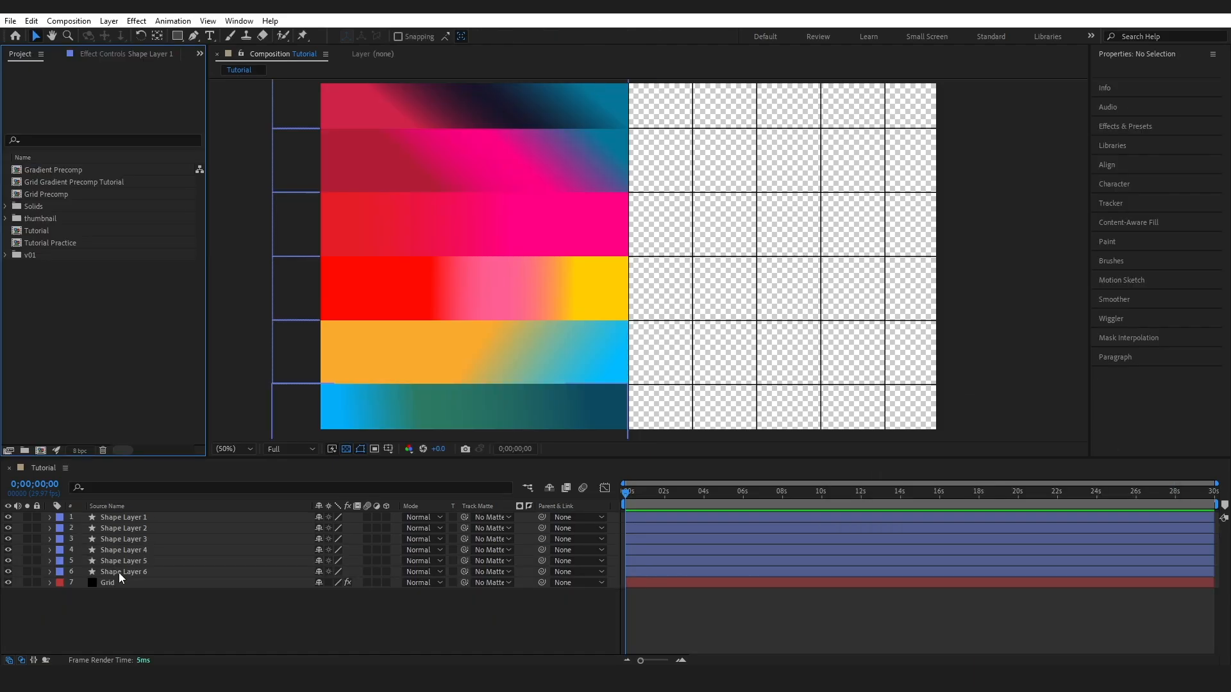
Review the color stops in Shape Layer 1's gradient, including the middle stop
click(136, 518)
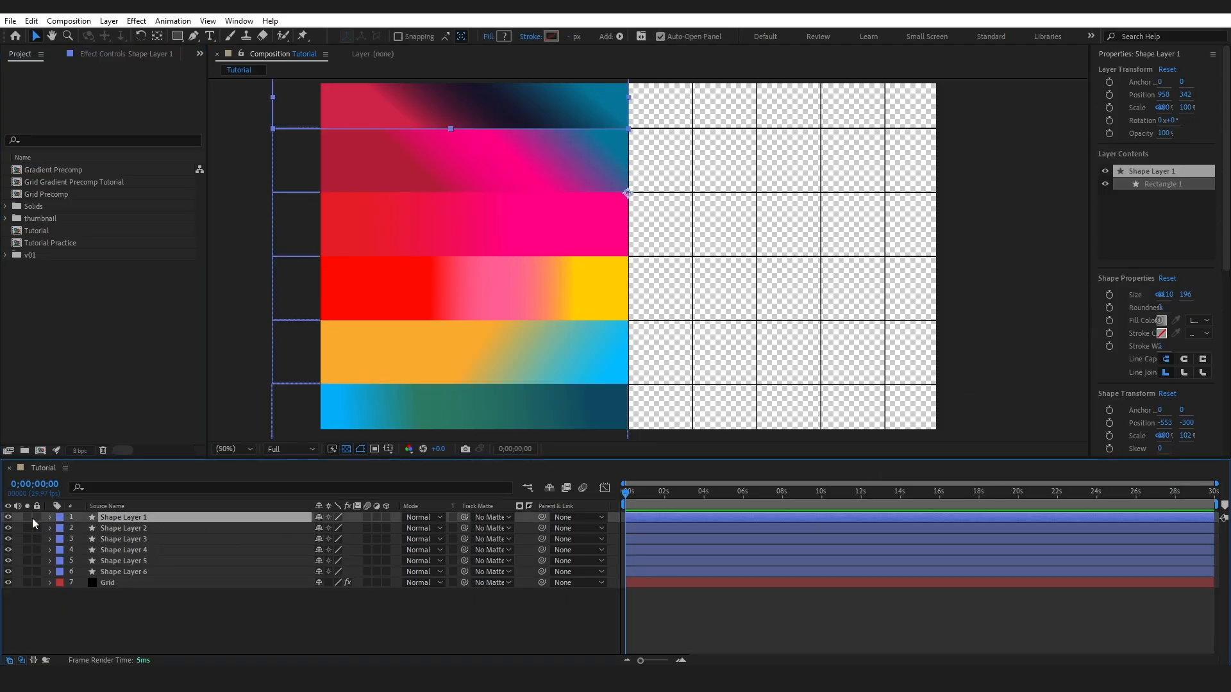
click(49, 518)
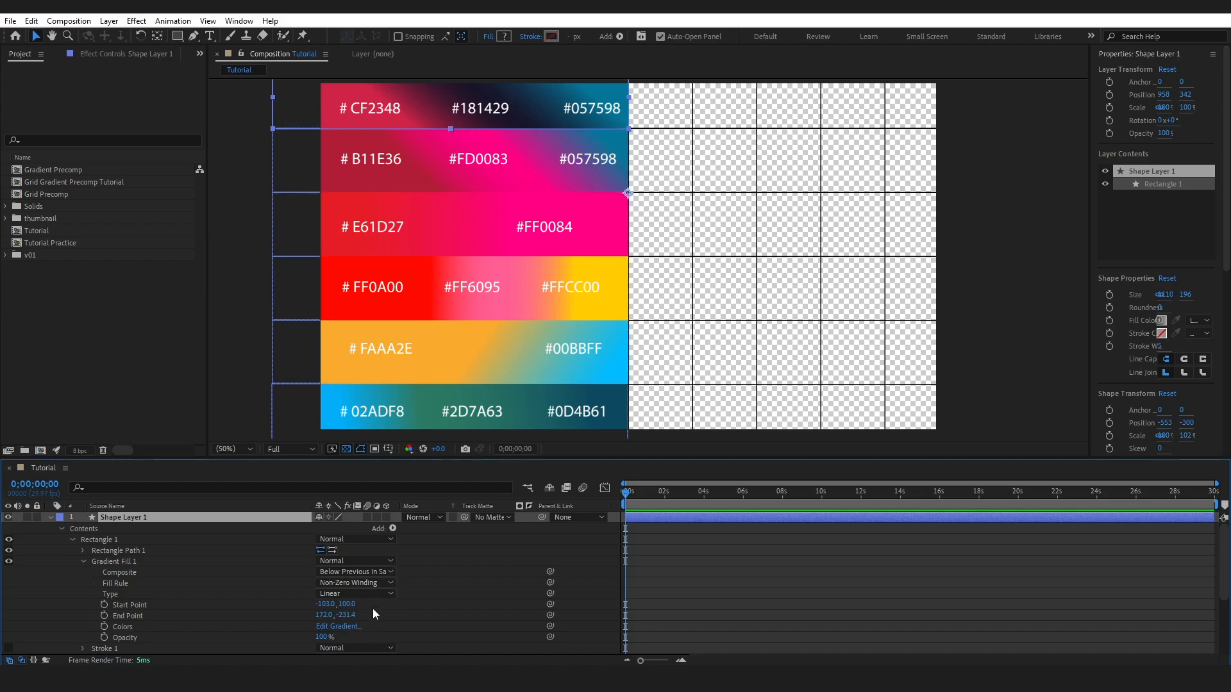
click(332, 628)
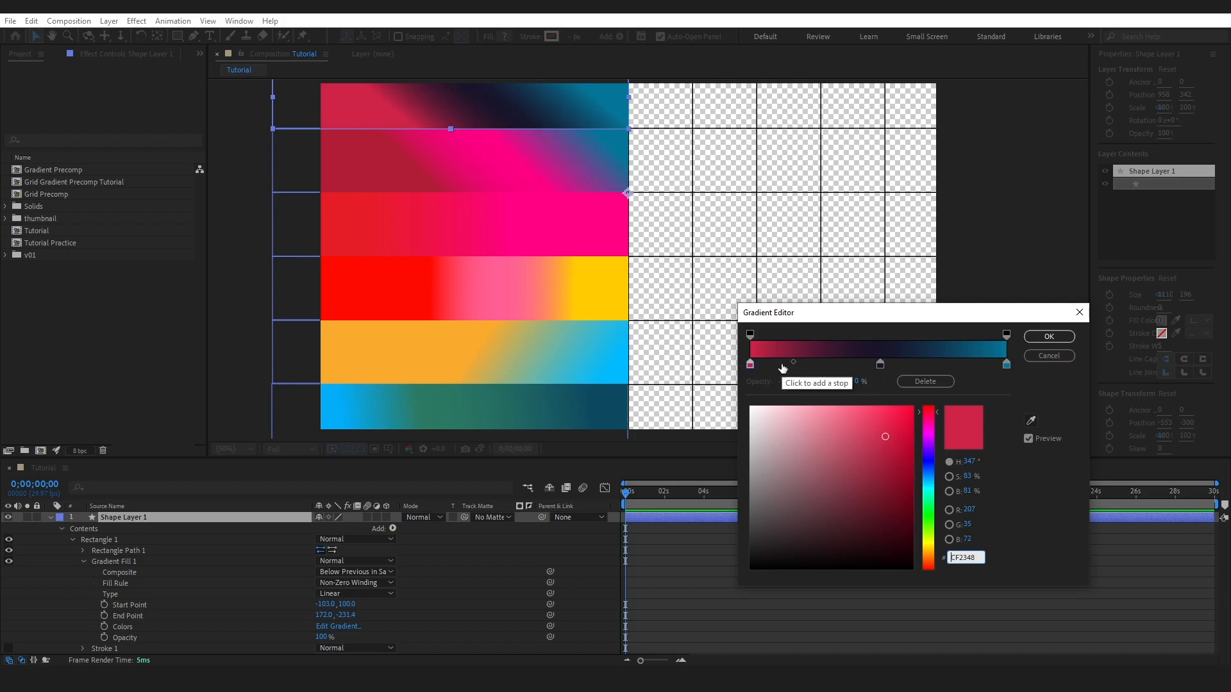
click(880, 365)
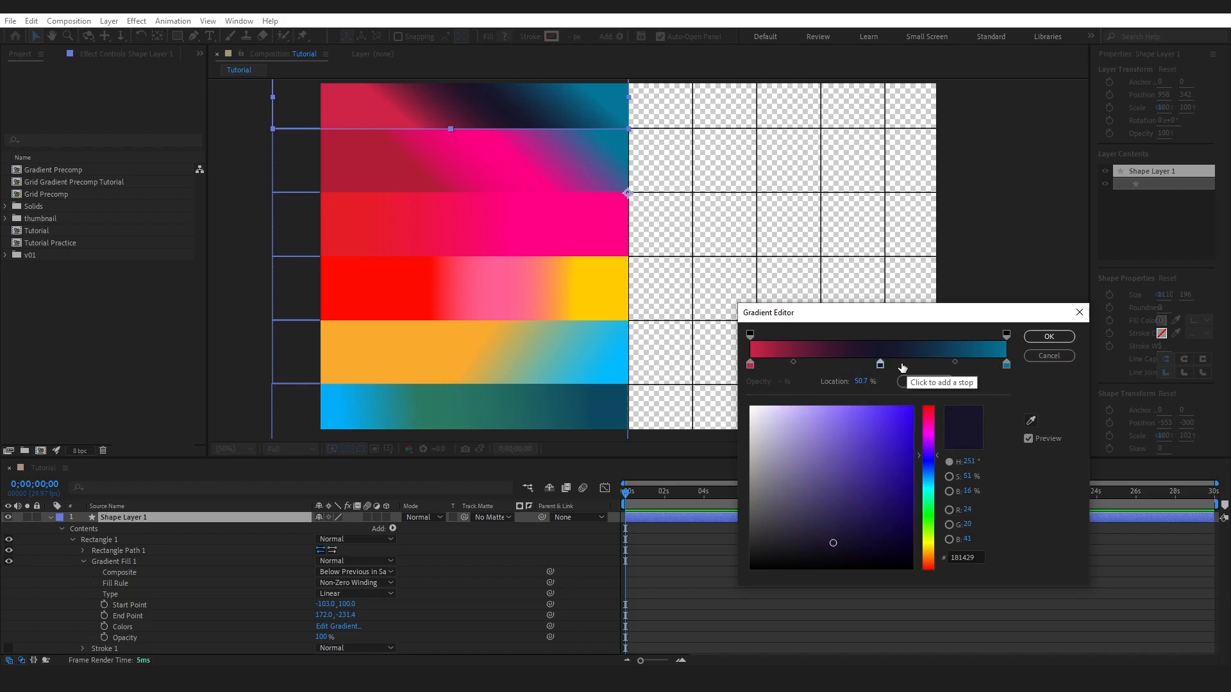
click(1049, 337)
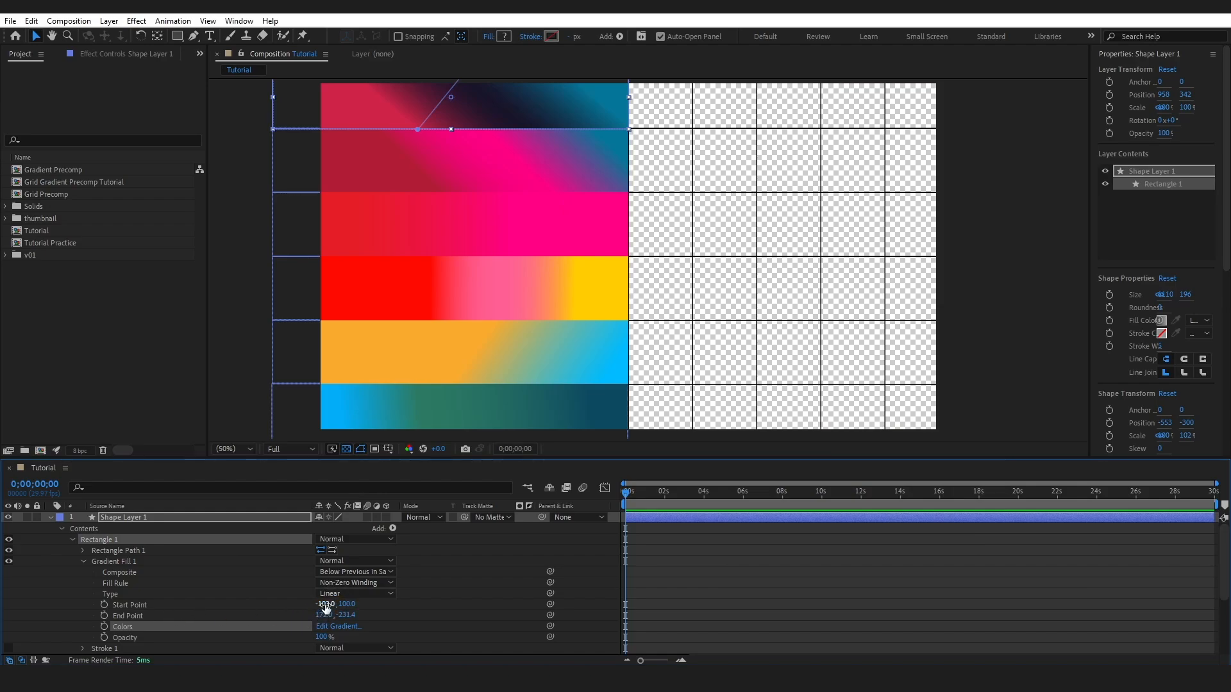
Set the start point of Shape Layer 1's gradient fill to -191, 119
drag(321, 607, 288, 620)
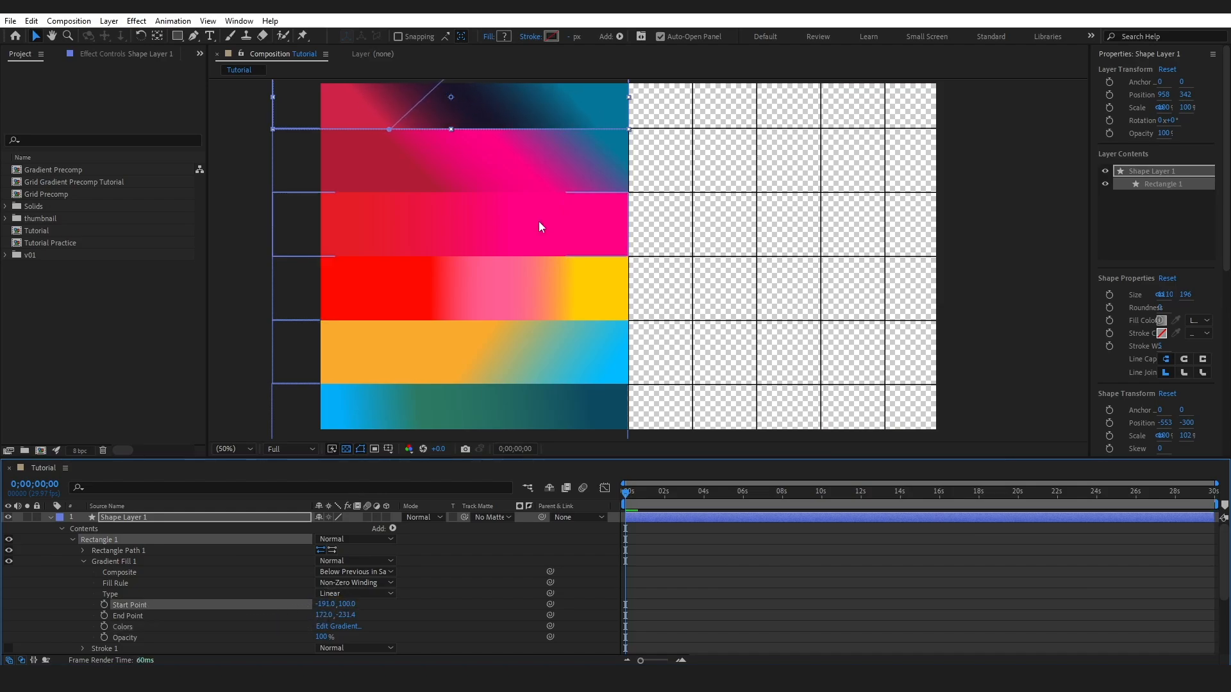
key(space)
drag(541, 217, 531, 341)
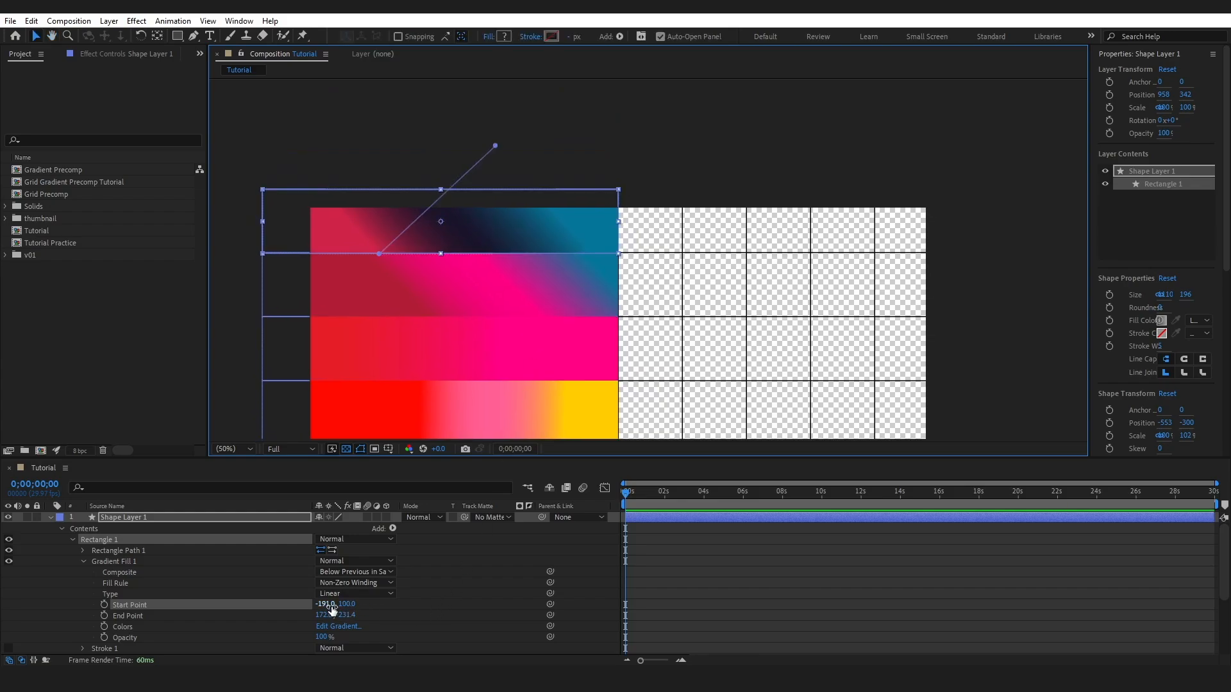
mouse_move(353, 608)
mouse_down()
mouse_move(439, 594)
mouse_move(366, 601)
mouse_up()
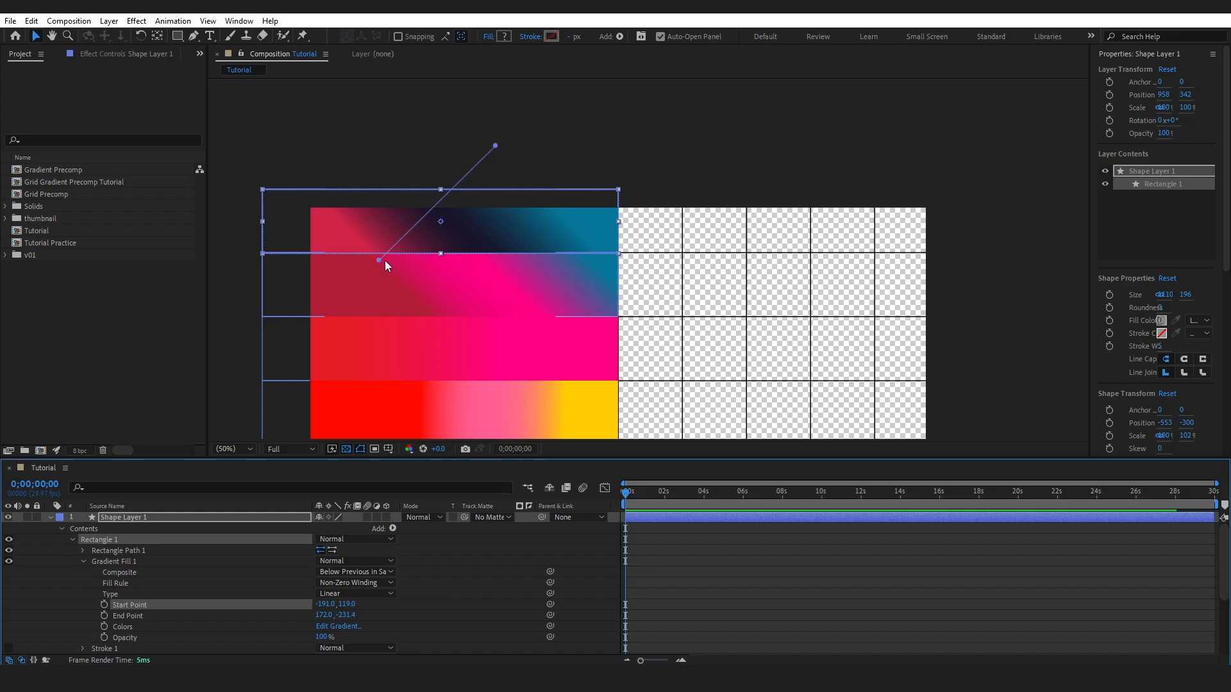
Try repositioning the gradient's start point handle directly on the canvas, and undo that move
drag(379, 260, 410, 270)
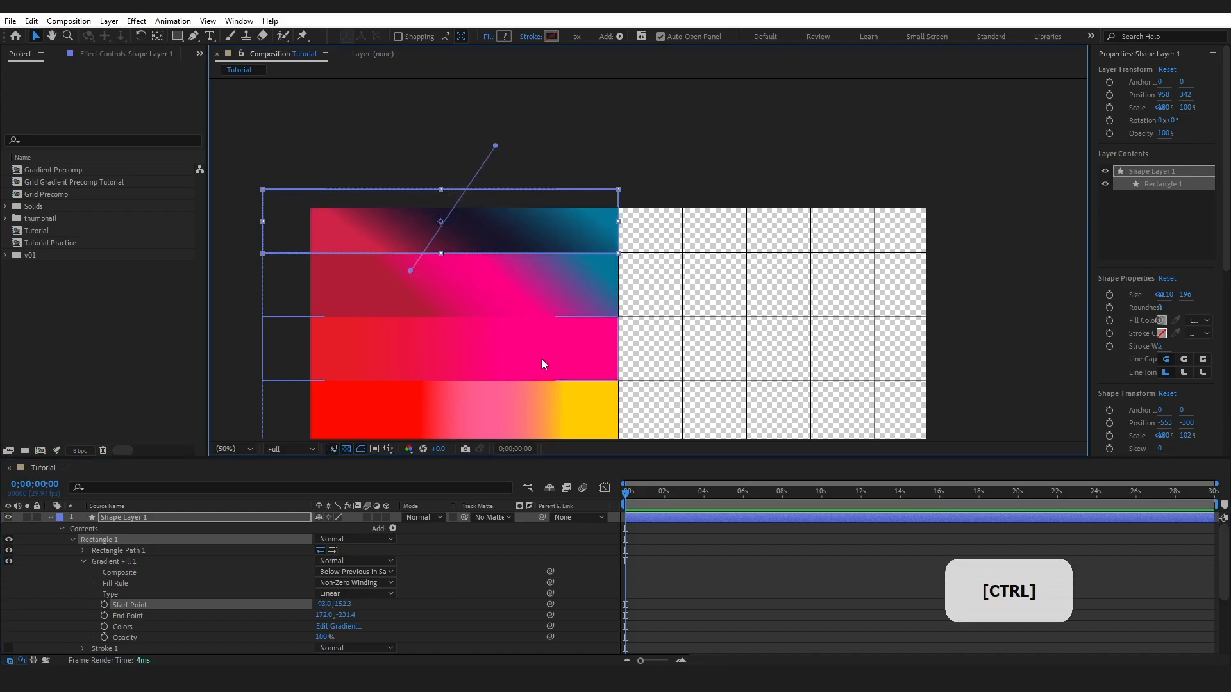
key(ctrl+z)
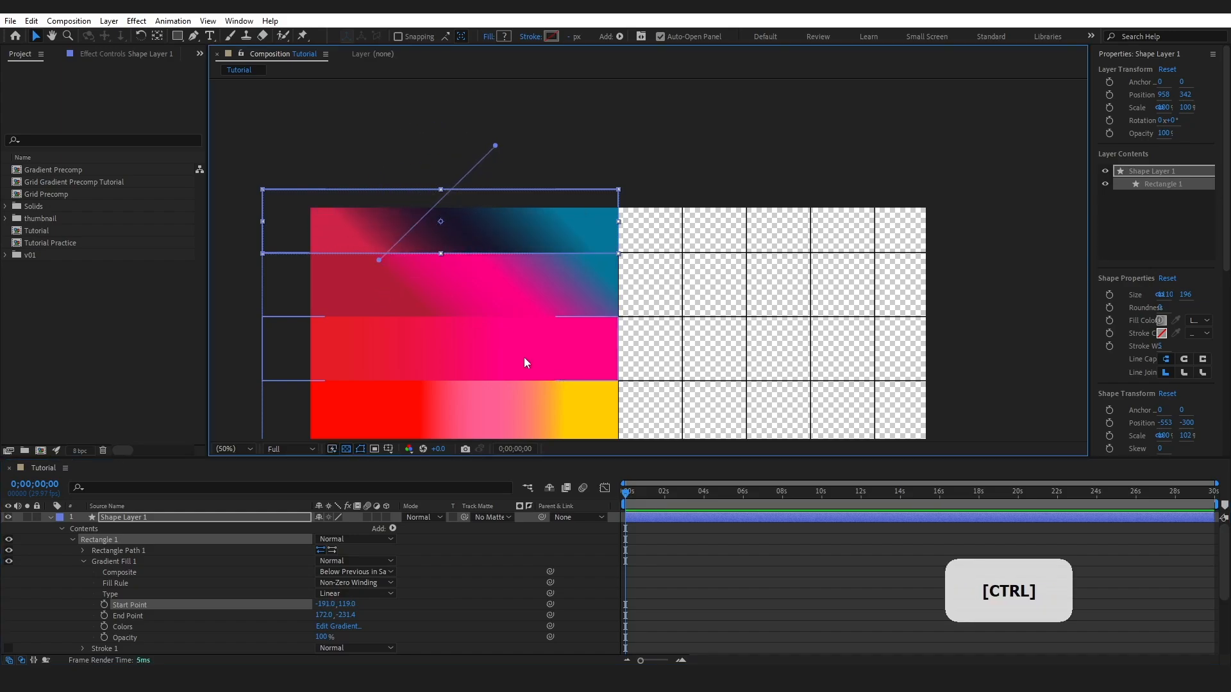
Collapse Shape Layer 1 and shift all six shape layers together a short distance to the left
ctrl+click(50, 517)
scroll(552, 211, down, 3)
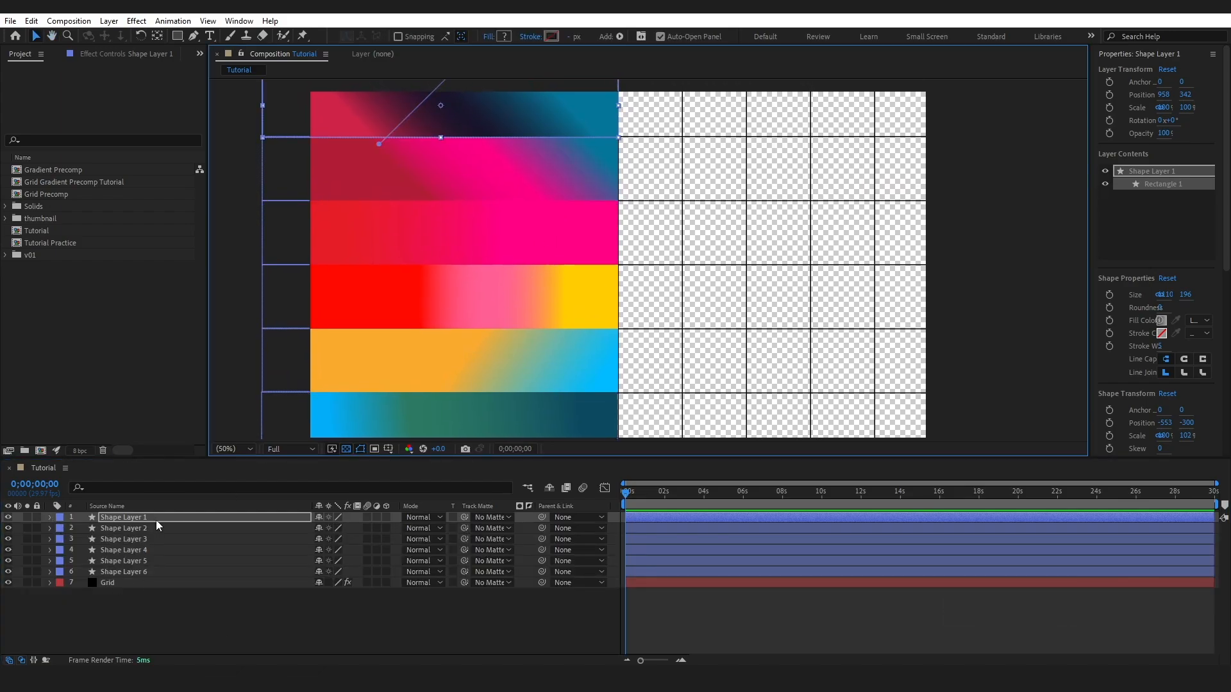
shift+click(152, 571)
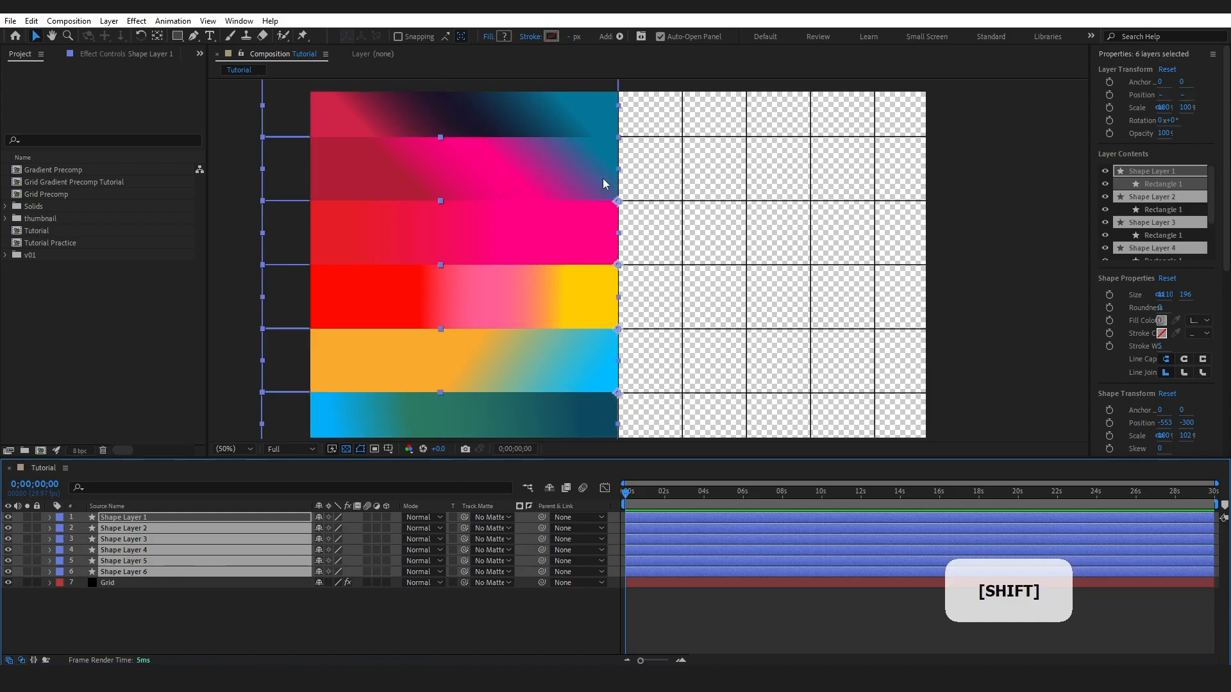
drag(603, 184, 567, 184)
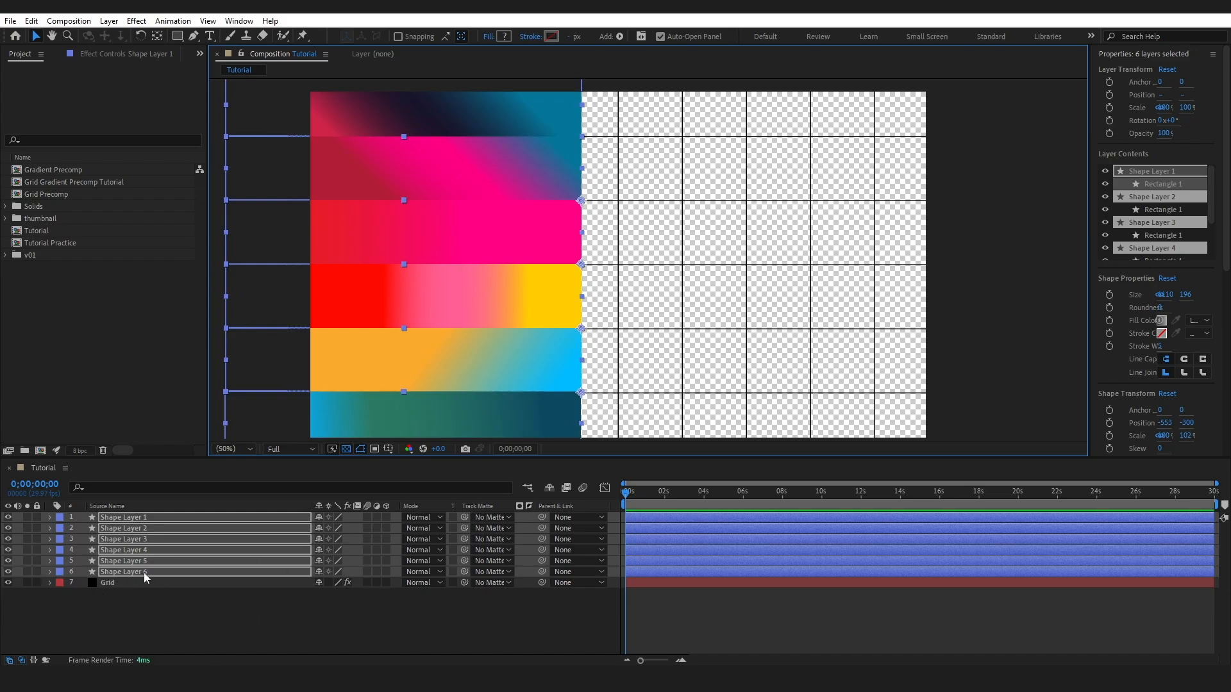
Pre-compose the six shape layers as "Gradient Precomp Tutorial" and place the resulting layer below the Grid layer
right_click(128, 559)
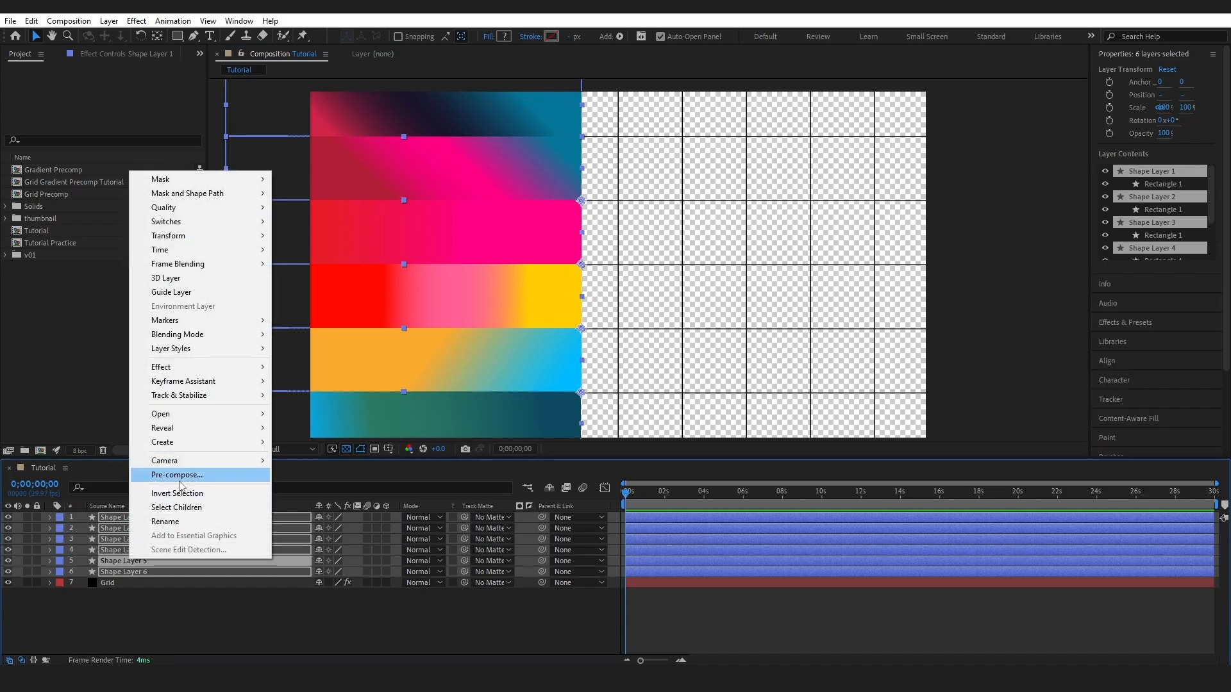
click(180, 475)
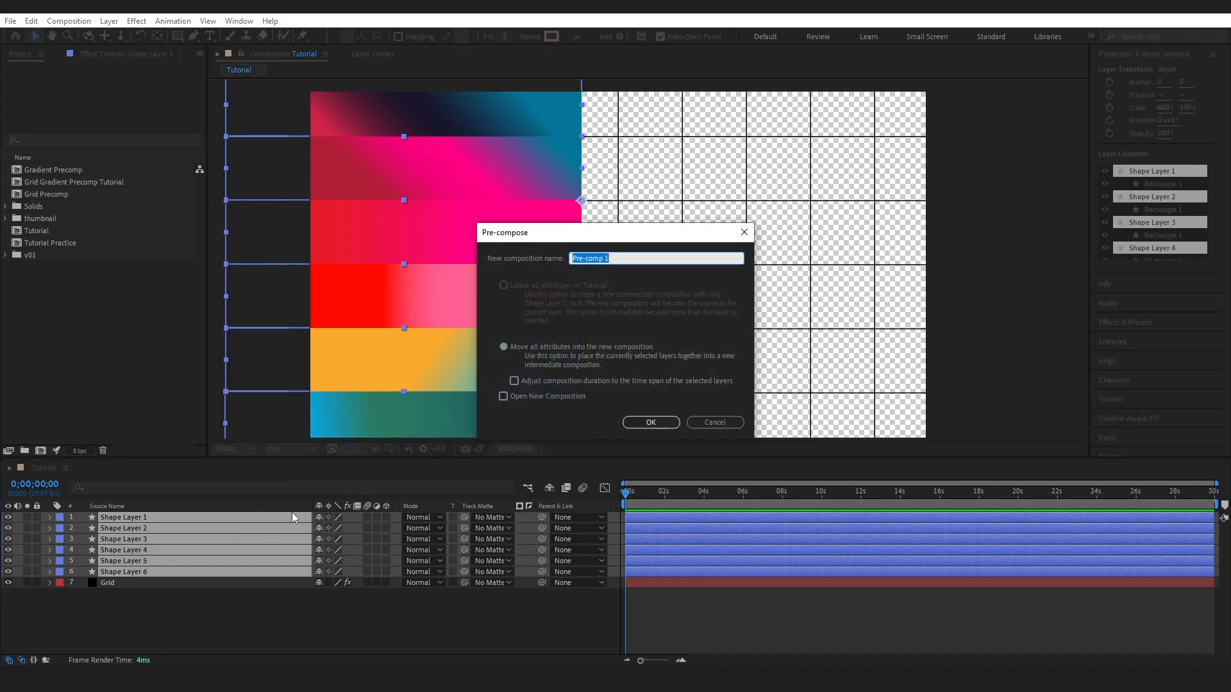
text(Gradient Precomp Tutorial)
click(649, 423)
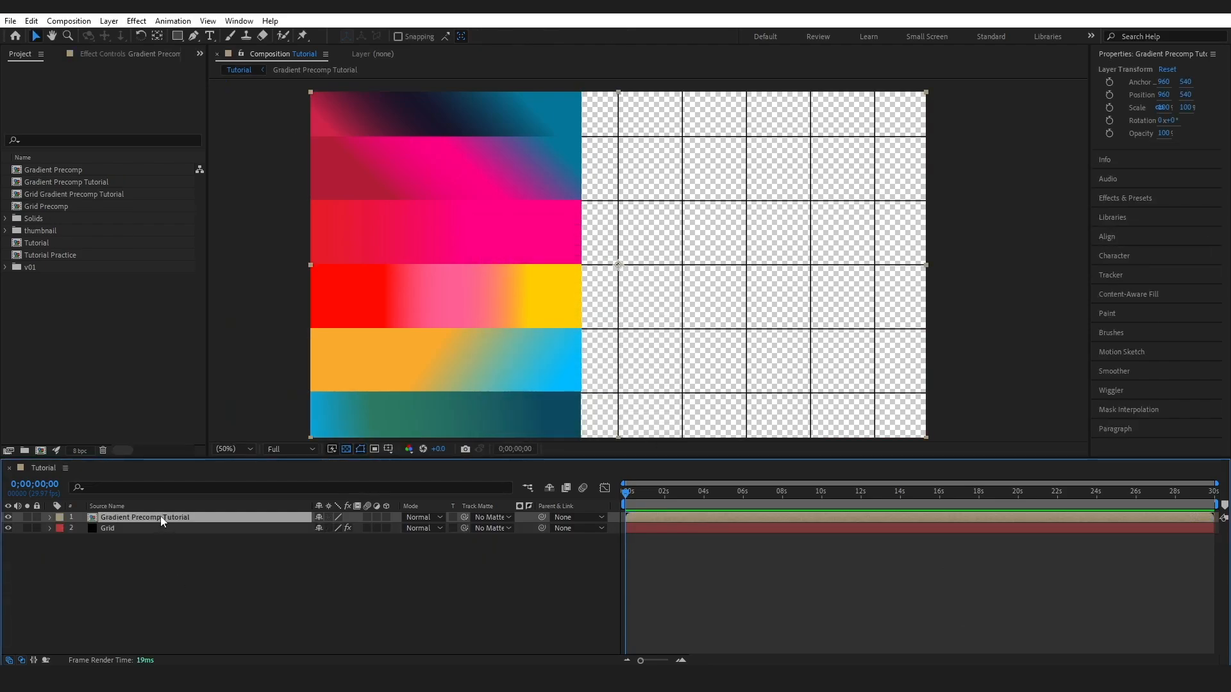
drag(162, 522, 159, 544)
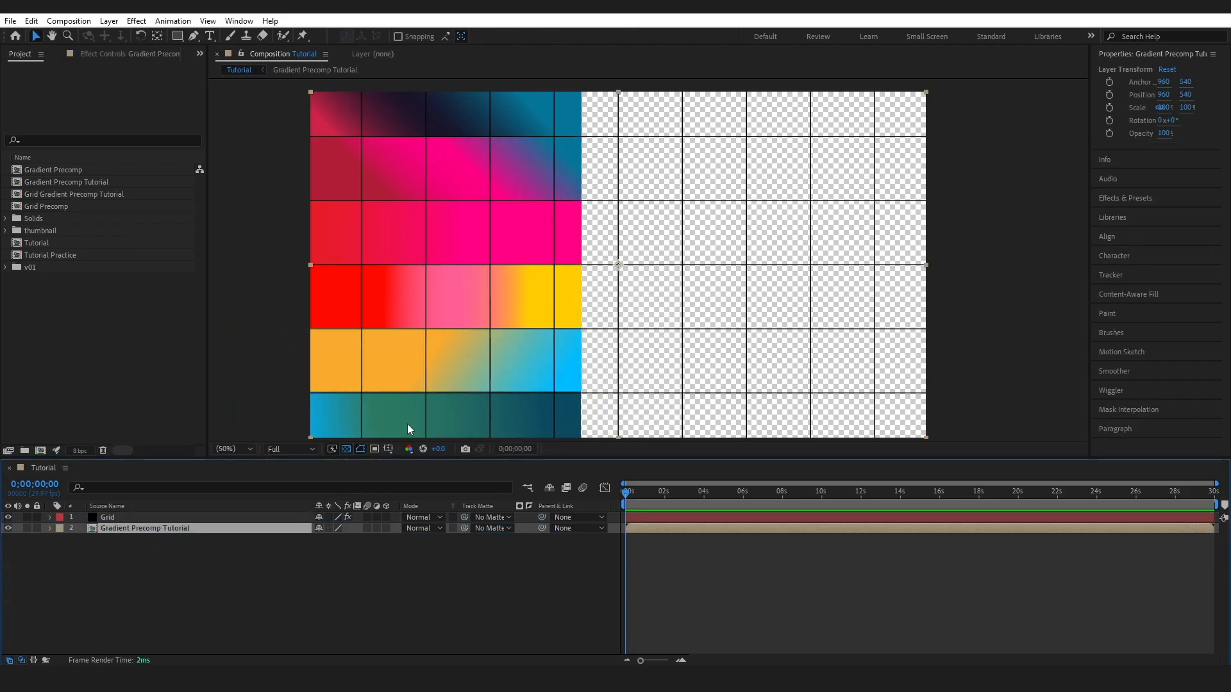
Turn off the transparency grid and apply the Stylize Glow effect to the Gradient Precomp Tutorial layer
click(346, 450)
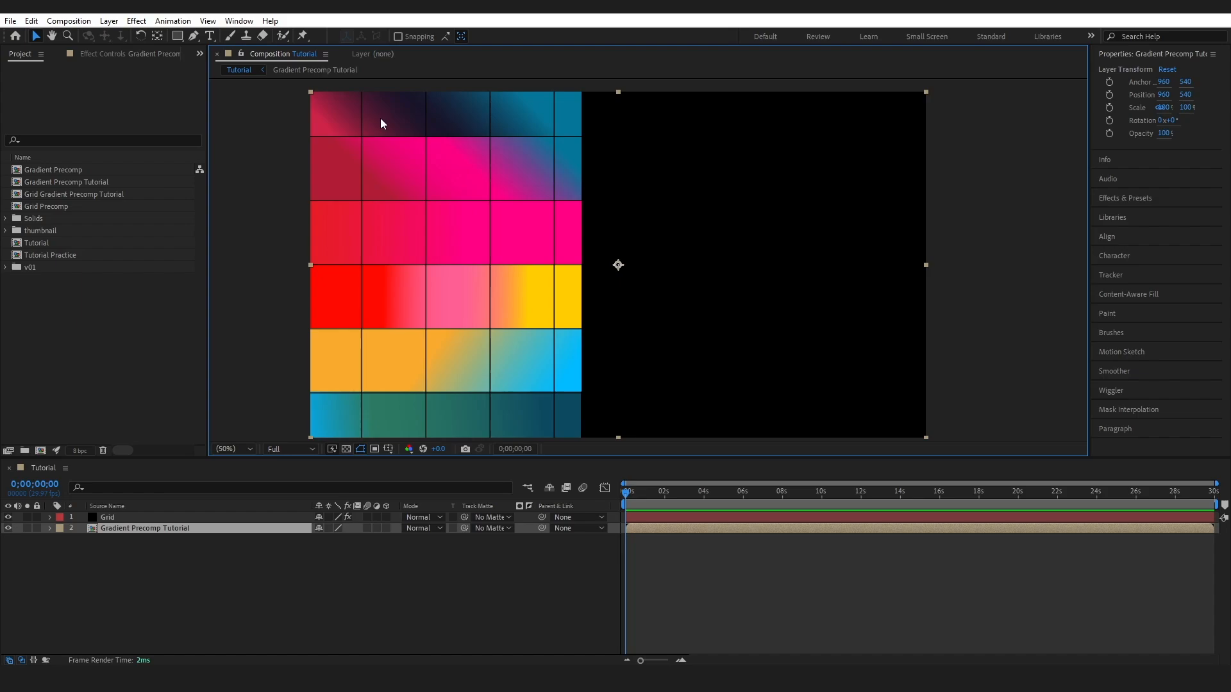
click(1107, 198)
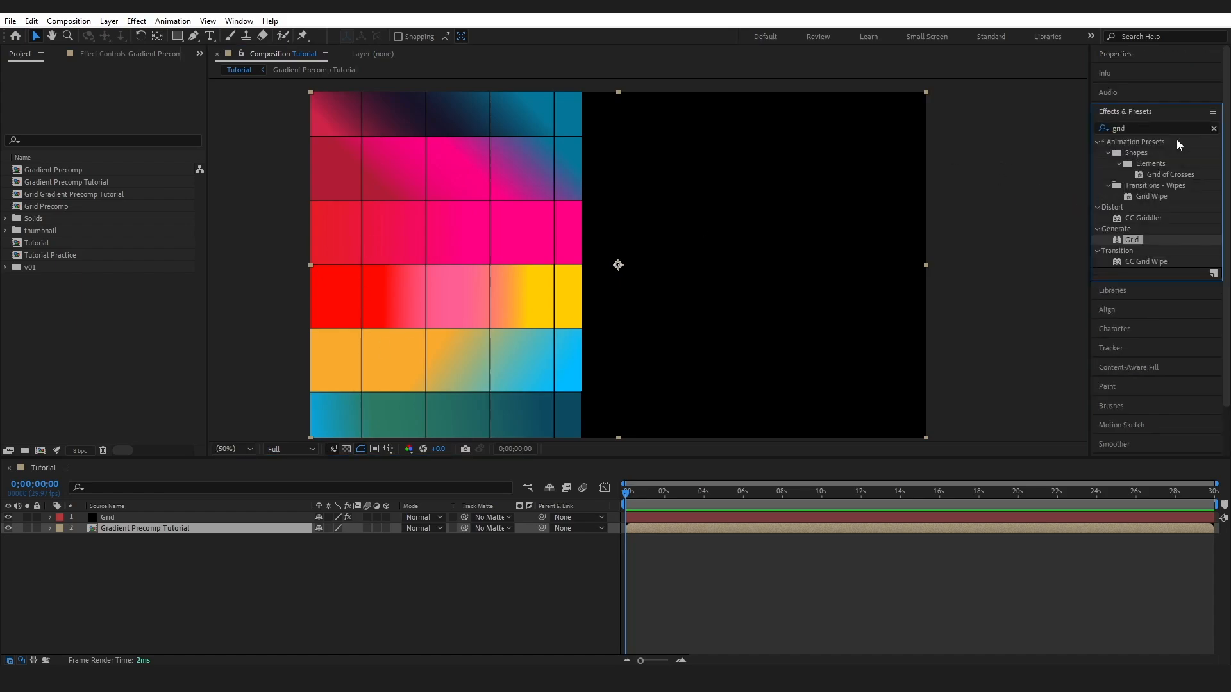
click(1214, 129)
text(glow)
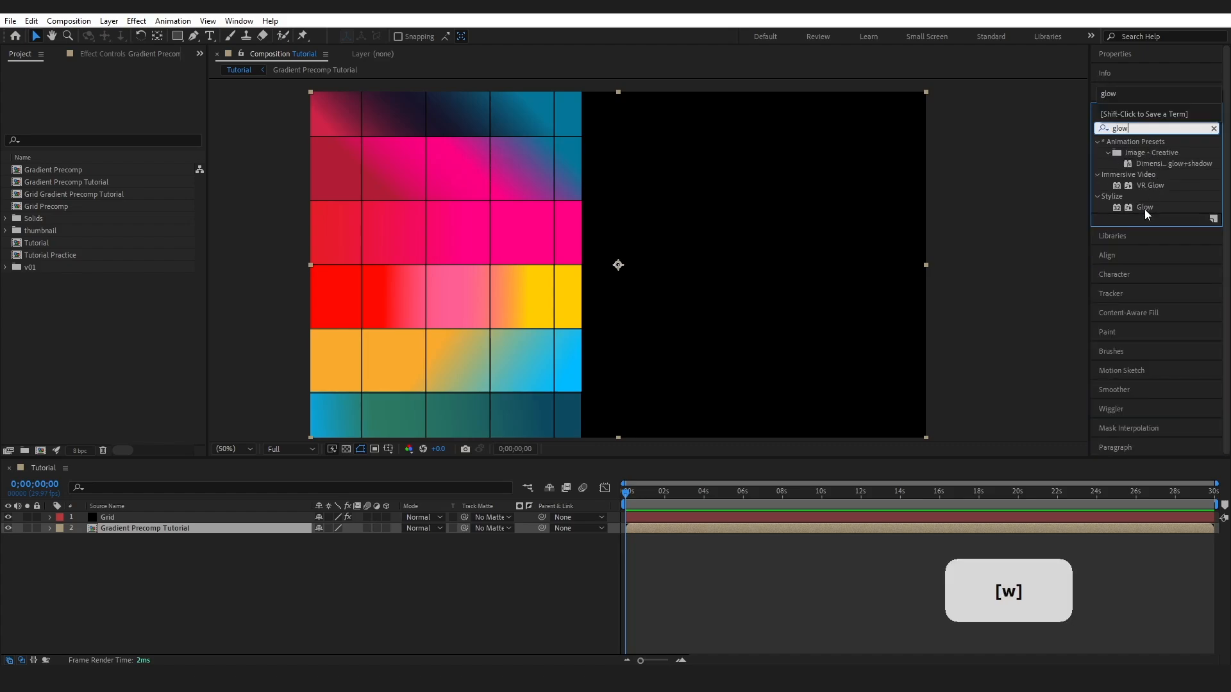
drag(1146, 211, 147, 529)
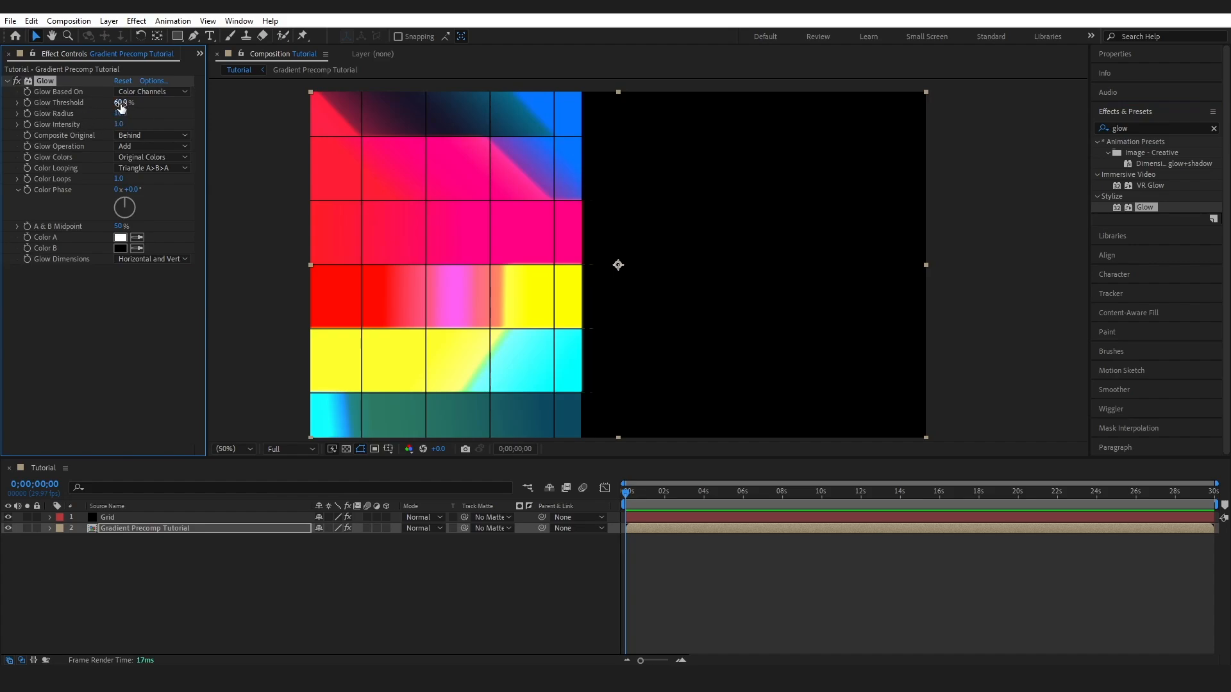
Set the Glow effect's threshold to 100%, its radius to 210 and its intensity to 2.0
drag(121, 104, 220, 104)
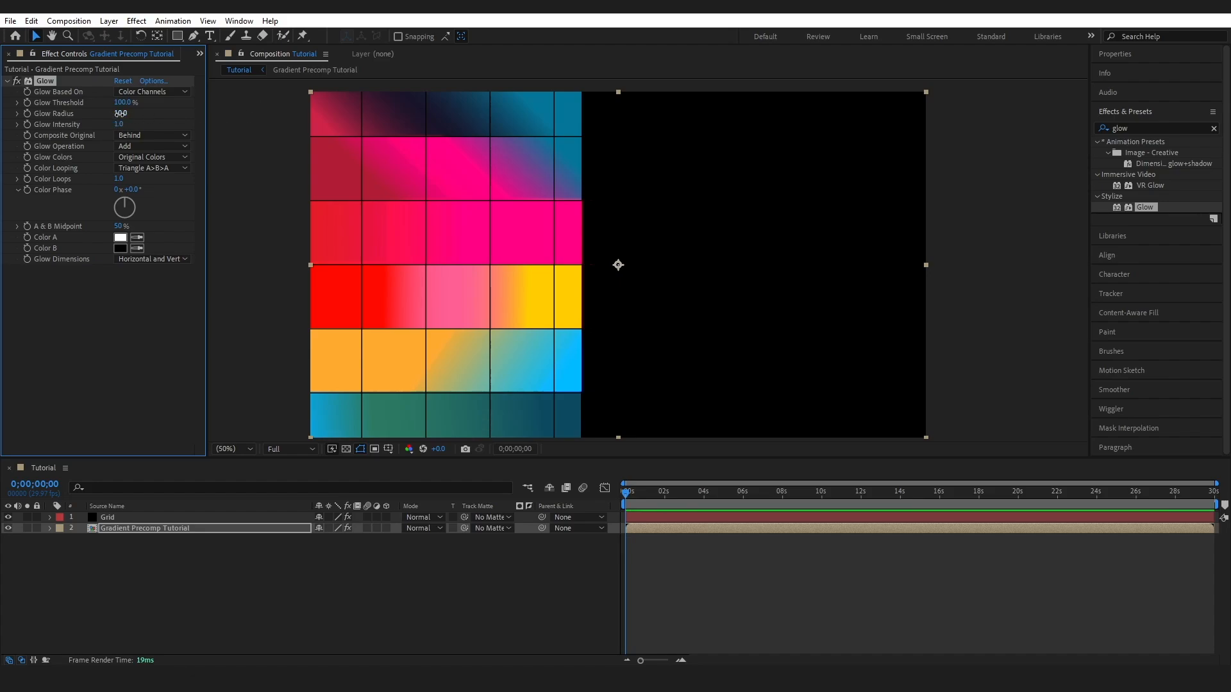
drag(119, 114, 249, 116)
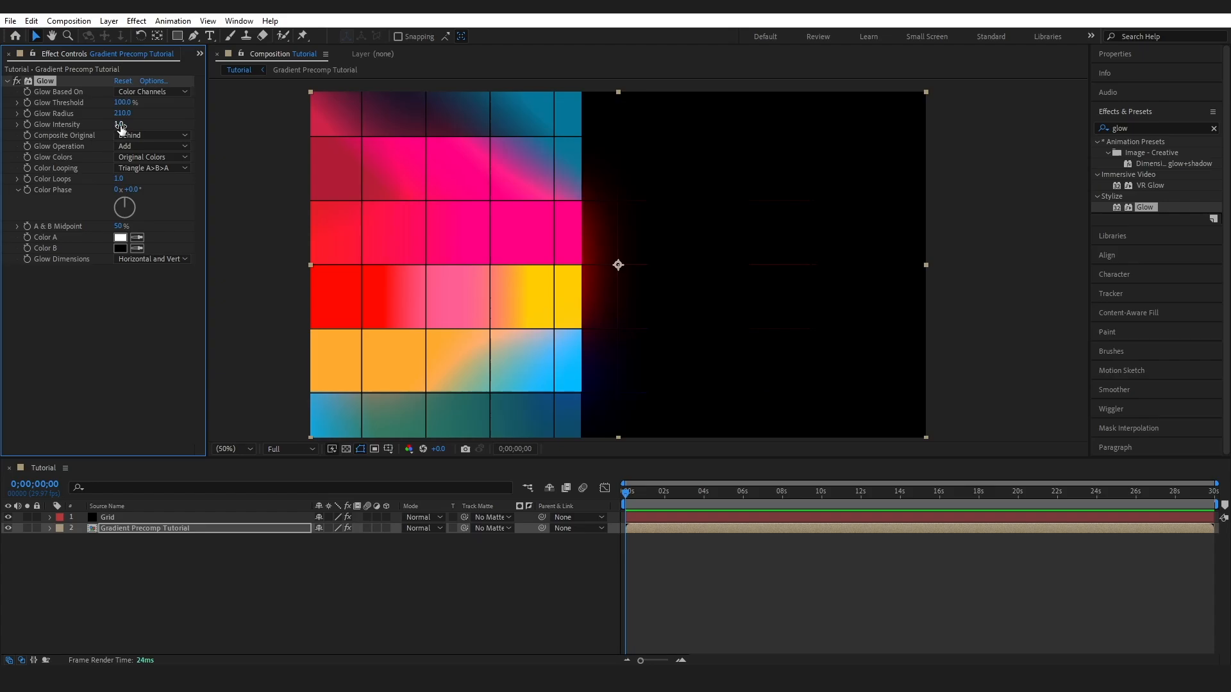
drag(119, 124, 139, 124)
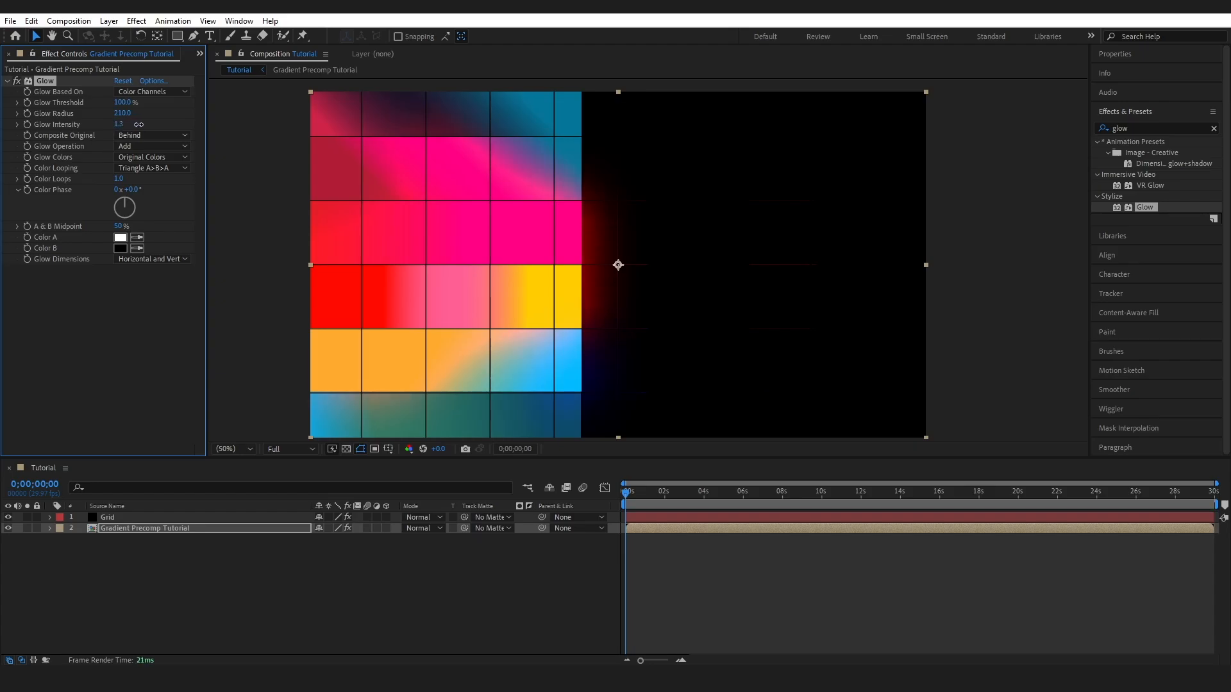
Add a new adjustment layer above the Grid and Gradient Precomp Tutorial layers
click(109, 21)
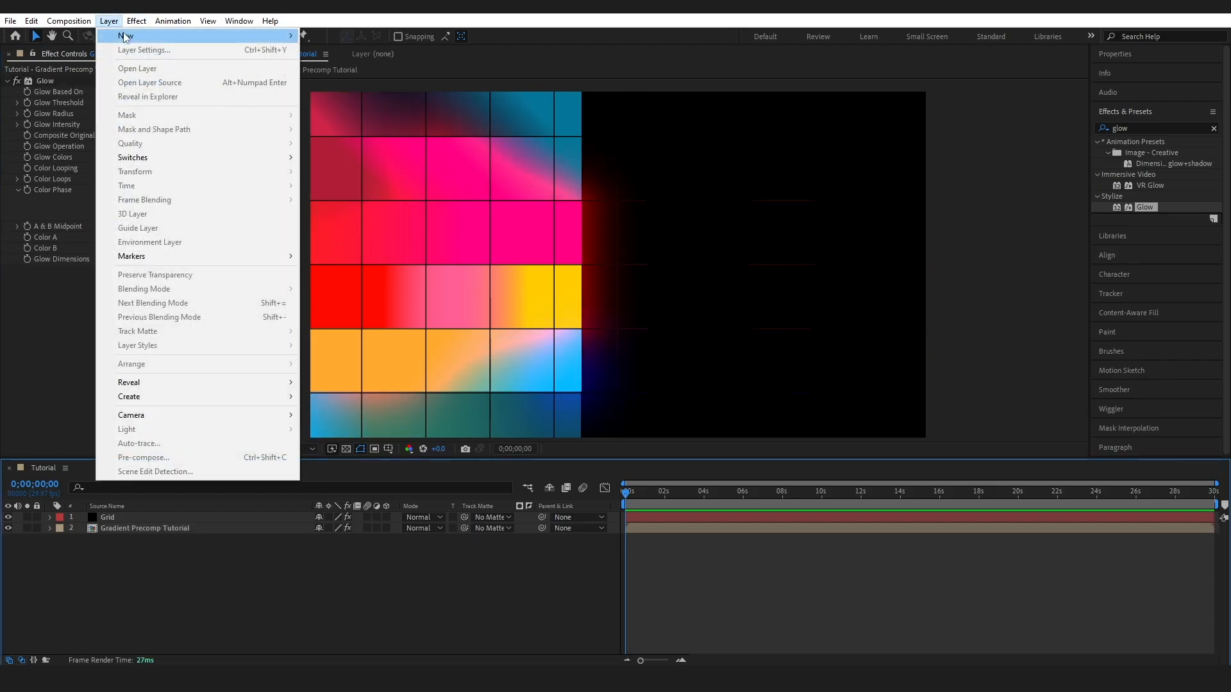
mouse_move(192, 36)
click(369, 121)
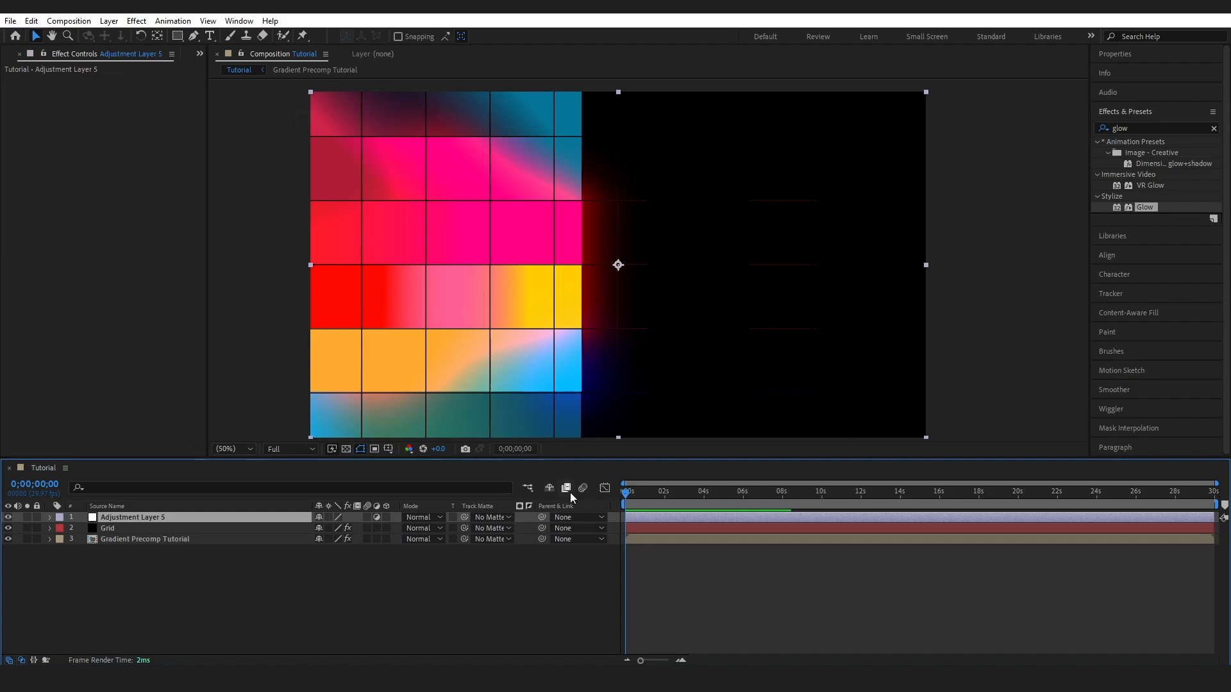
Apply the Noise effect to the adjustment layer with the amount of noise set to 19%
click(1213, 129)
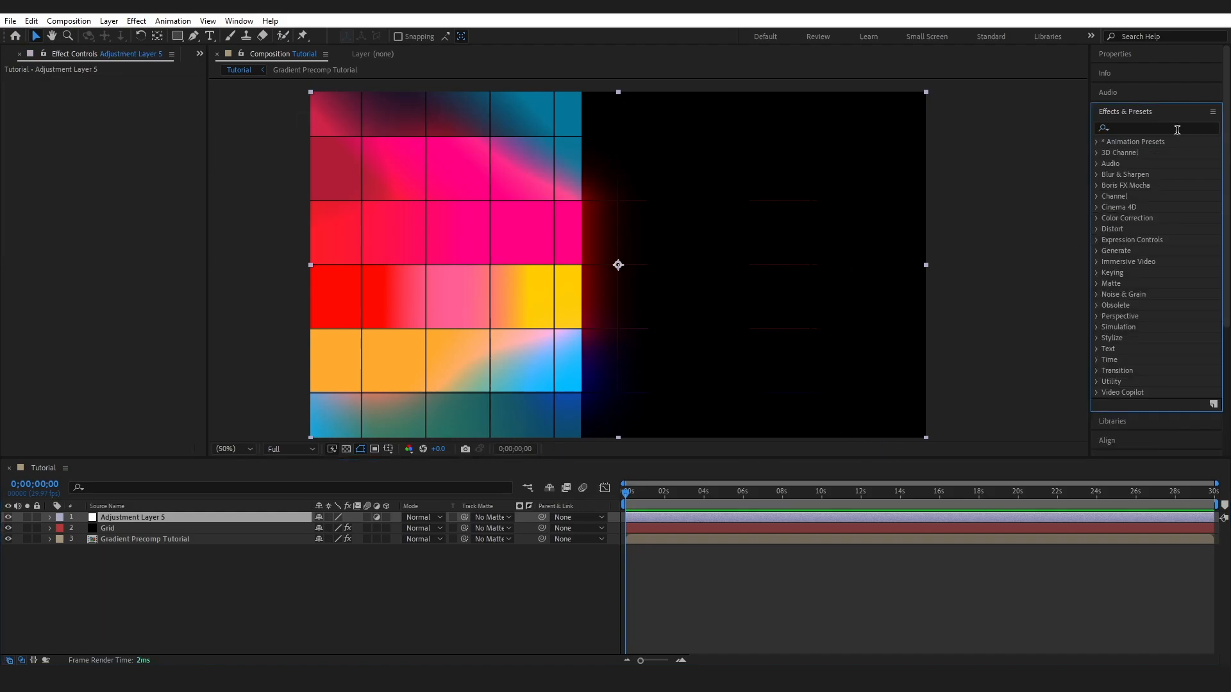
text(noise)
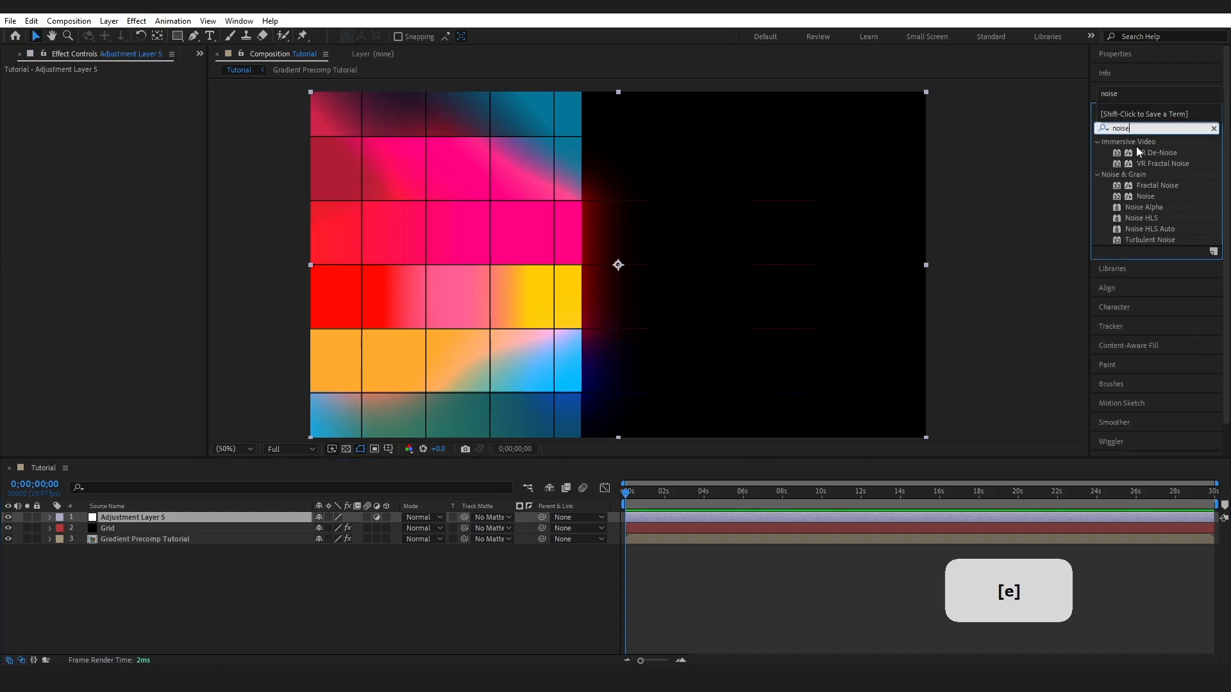
drag(1146, 196, 124, 516)
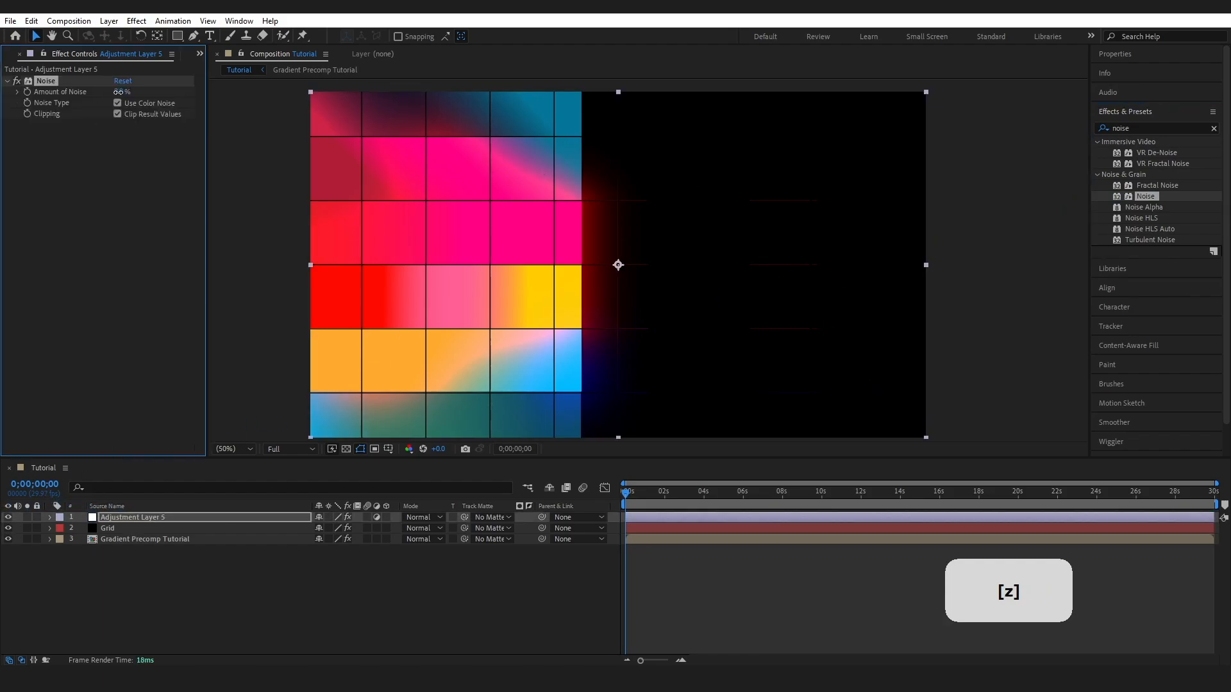
drag(119, 92, 131, 95)
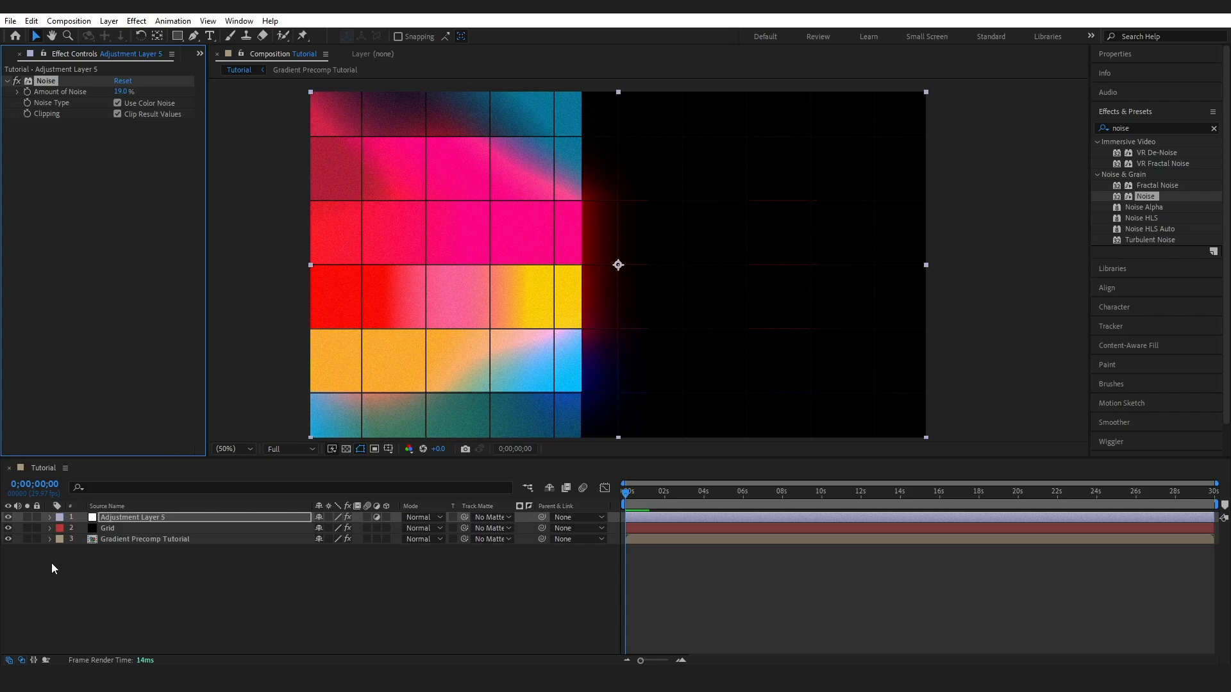
Examine the noise and glow on the gradient up close at 200% magnification, and return to the fitted view
click(153, 542)
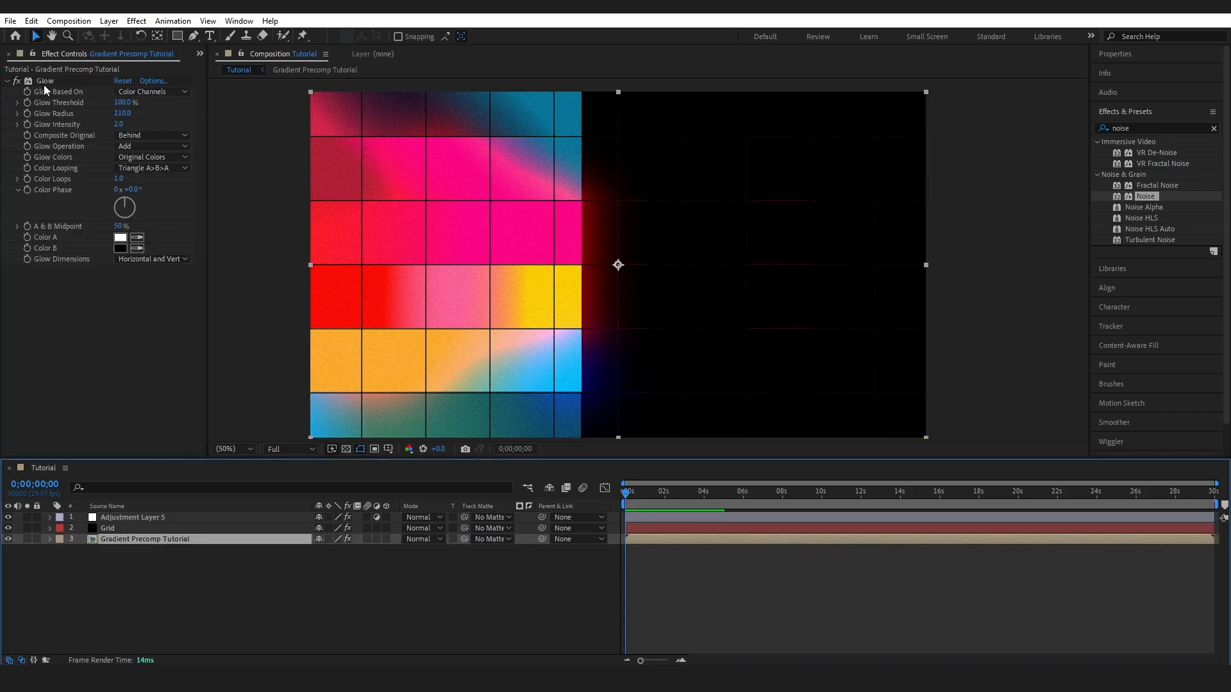
click(246, 448)
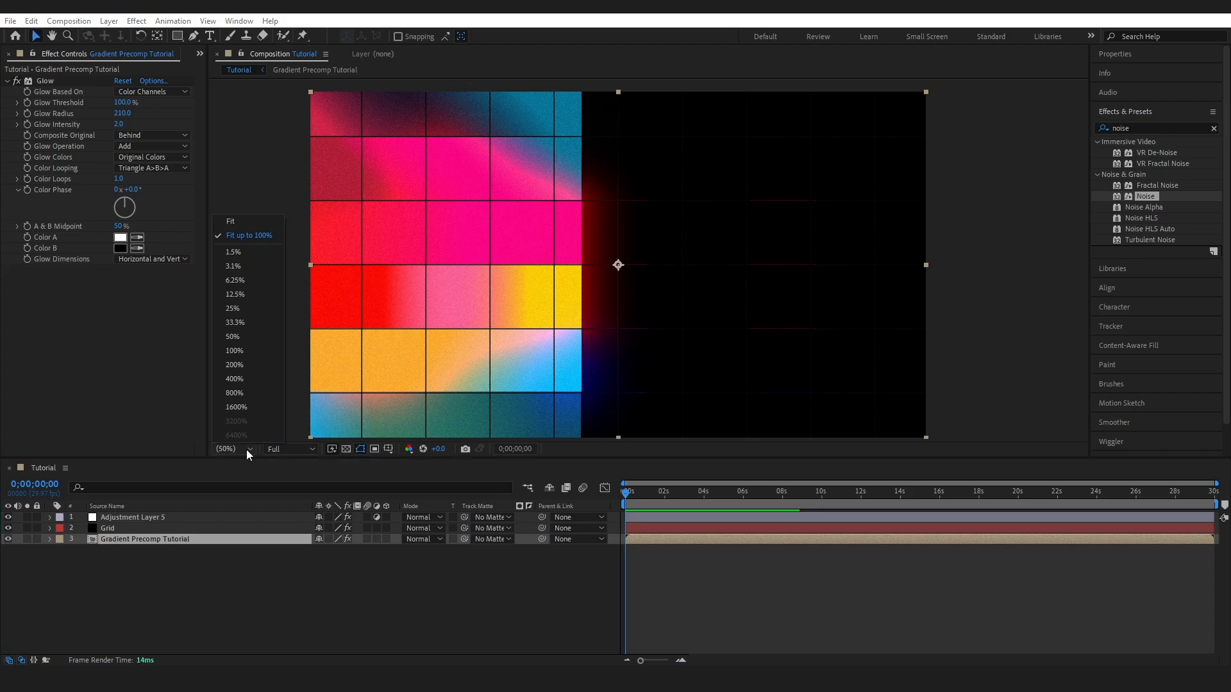
click(260, 374)
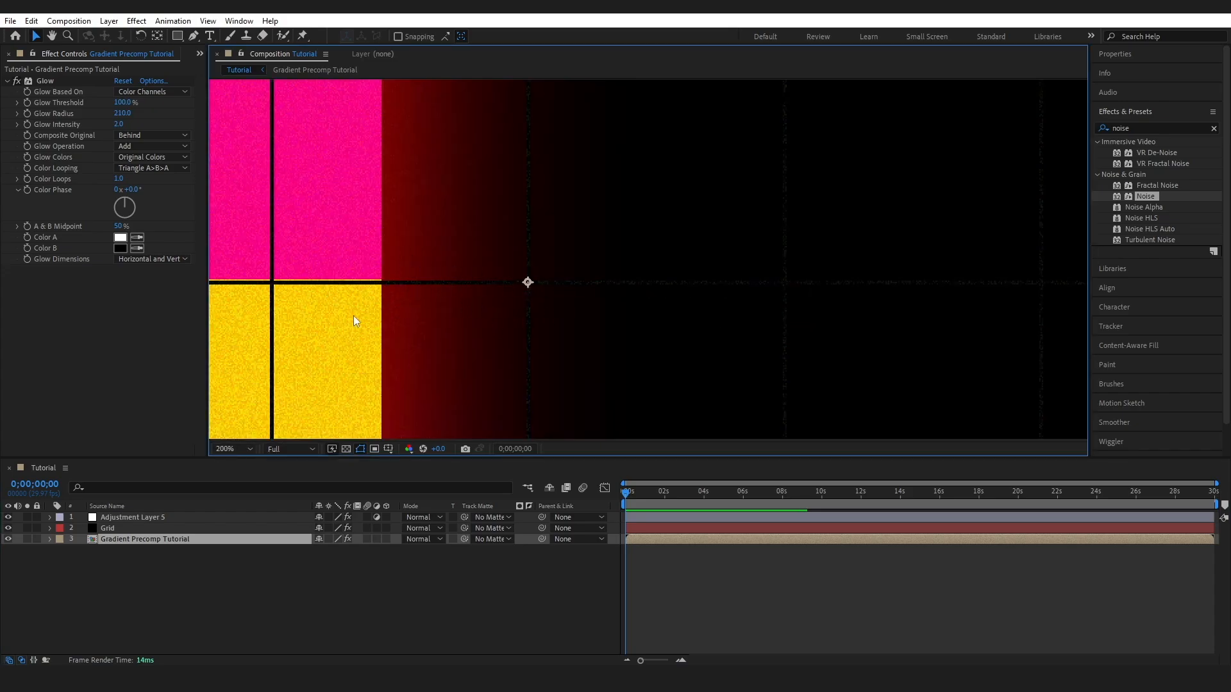
click(237, 449)
click(276, 237)
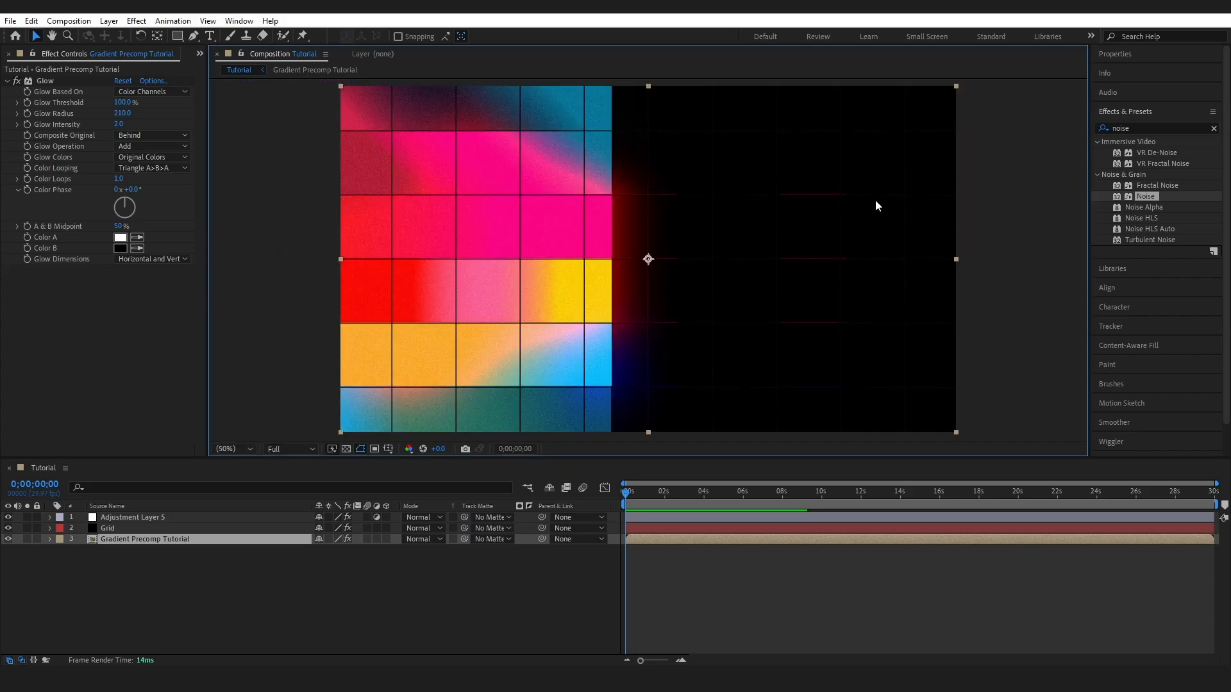
Try masking the Grid layer with a rectangle over the gradient area, and undo the mask
click(117, 529)
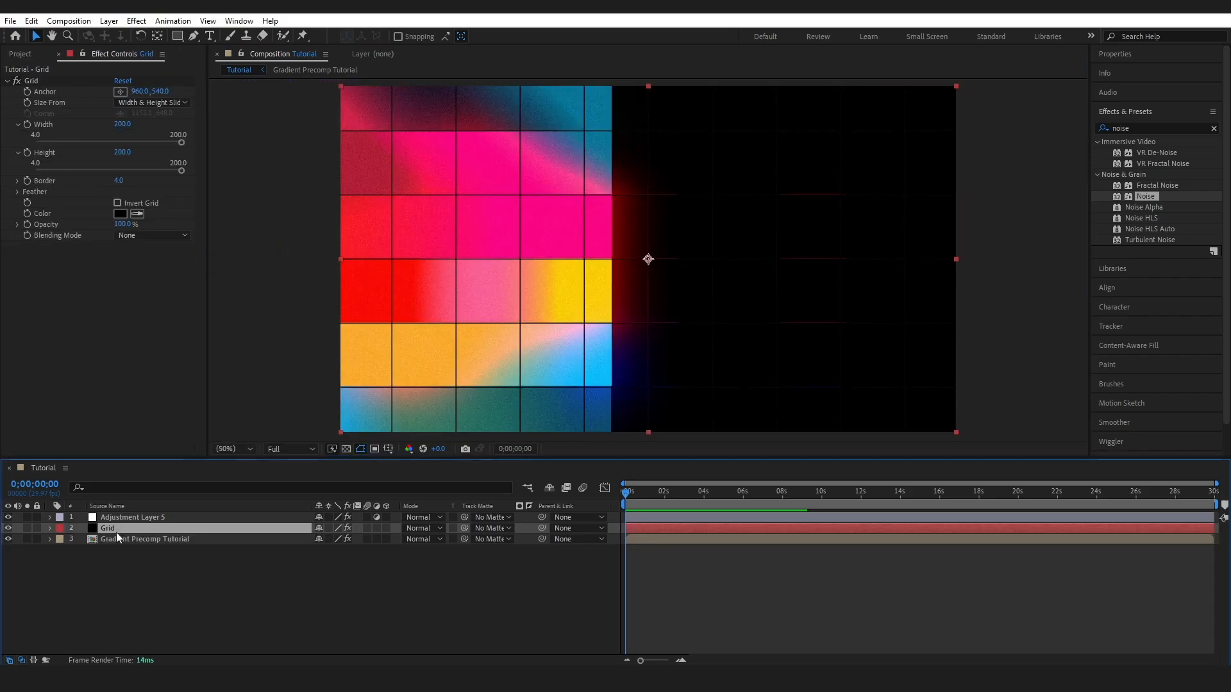
click(177, 36)
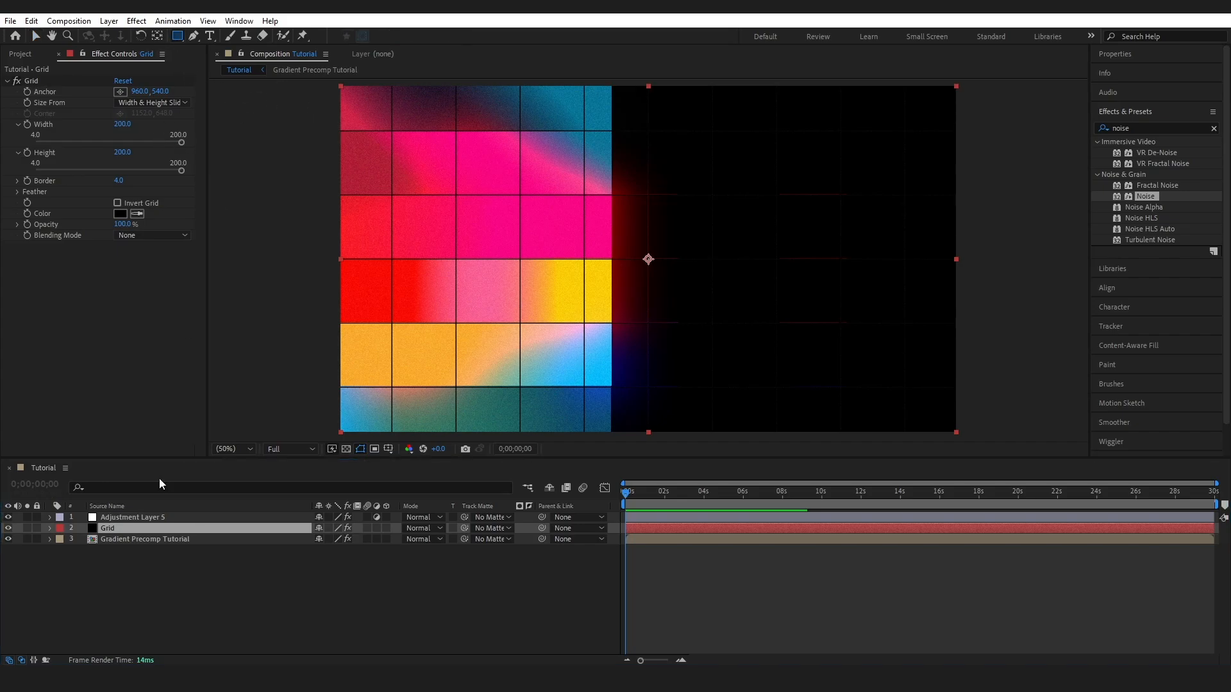
mouse_move(294, 82)
mouse_down()
mouse_move(562, 228)
mouse_move(613, 448)
mouse_up()
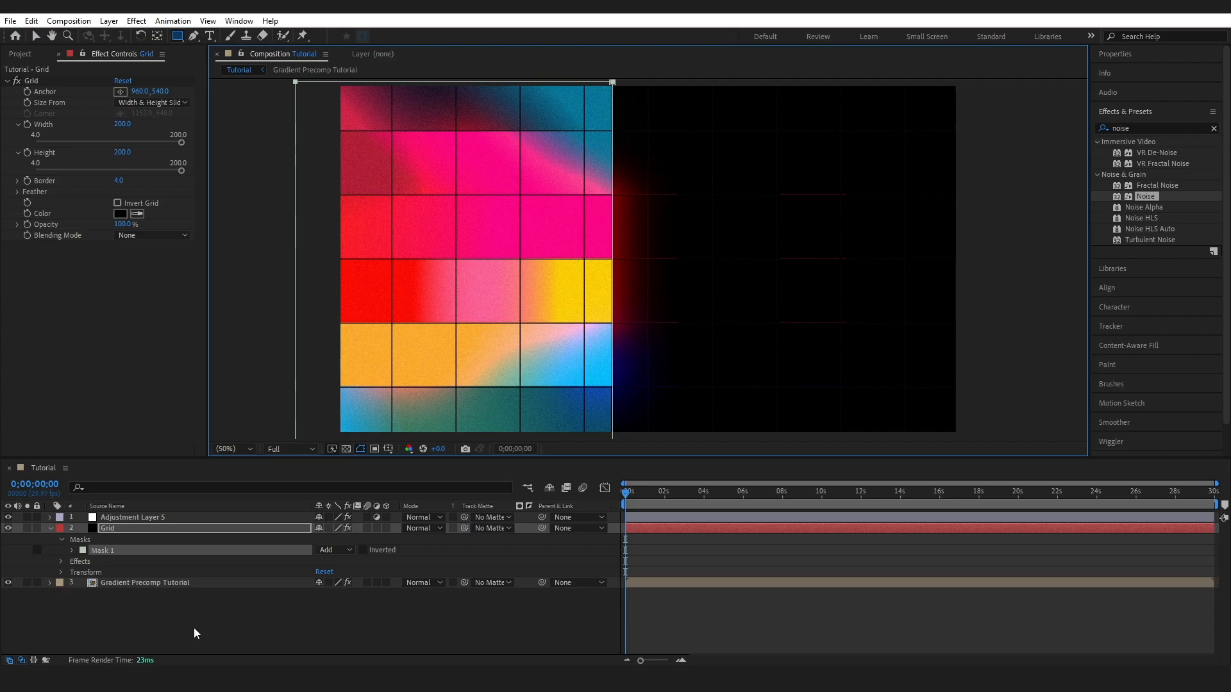
key(ctrl+z)
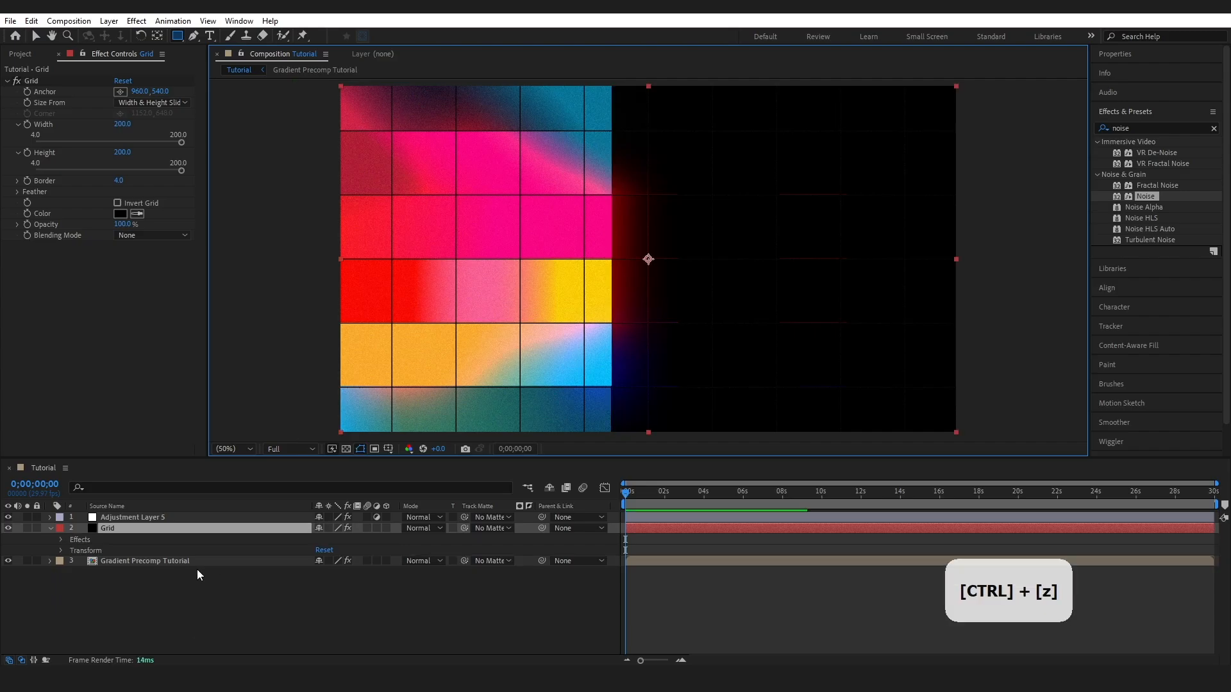
Pre-compose the Grid layer as "Grid Precomp Tutorial", moving all attributes into the new composition
right_click(116, 532)
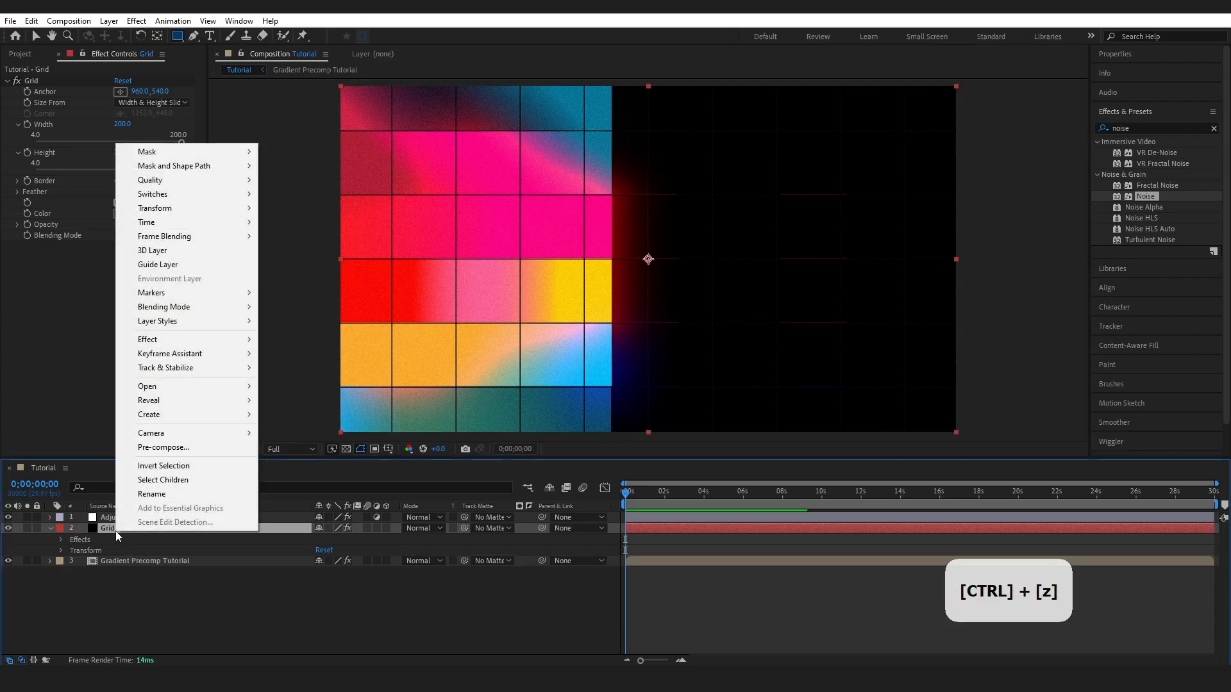
click(164, 444)
key(Caps_Lock)
text(G)
key(Caps_Lock)
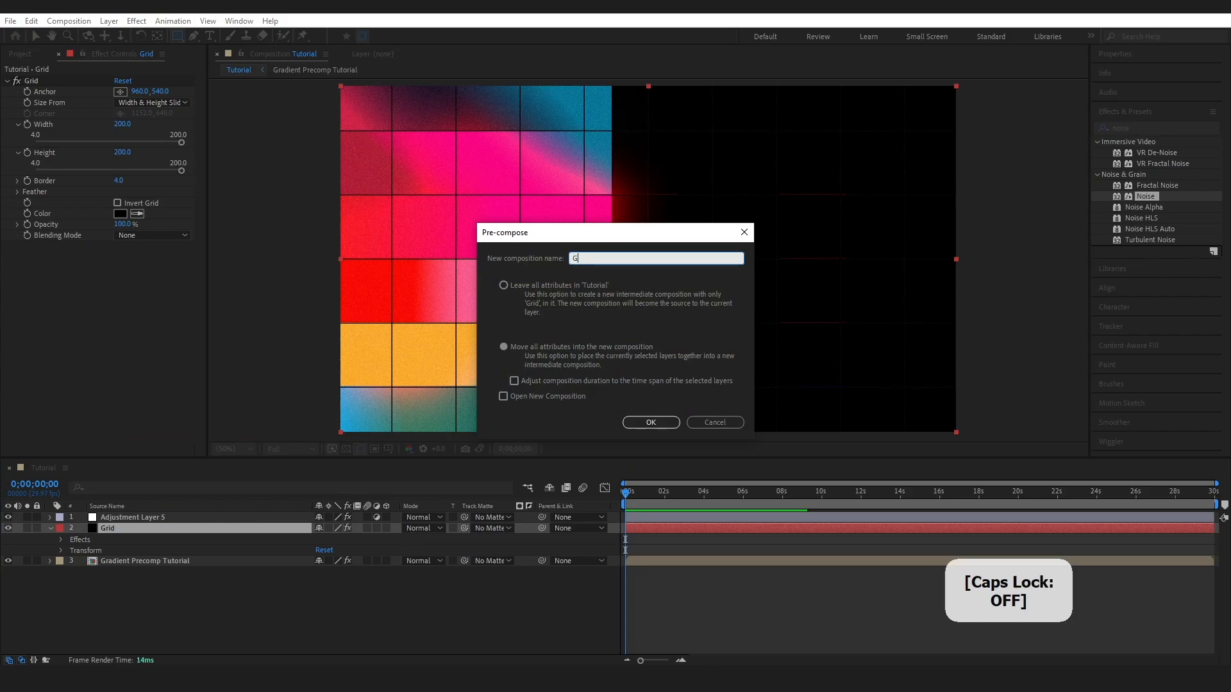
text(rid)
key(Caps_Lock)
text(P)
key(Caps_Lock)
text(recomp)
key(Caps_Lock)
text(T)
key(Caps_Lock)
text(utorial)
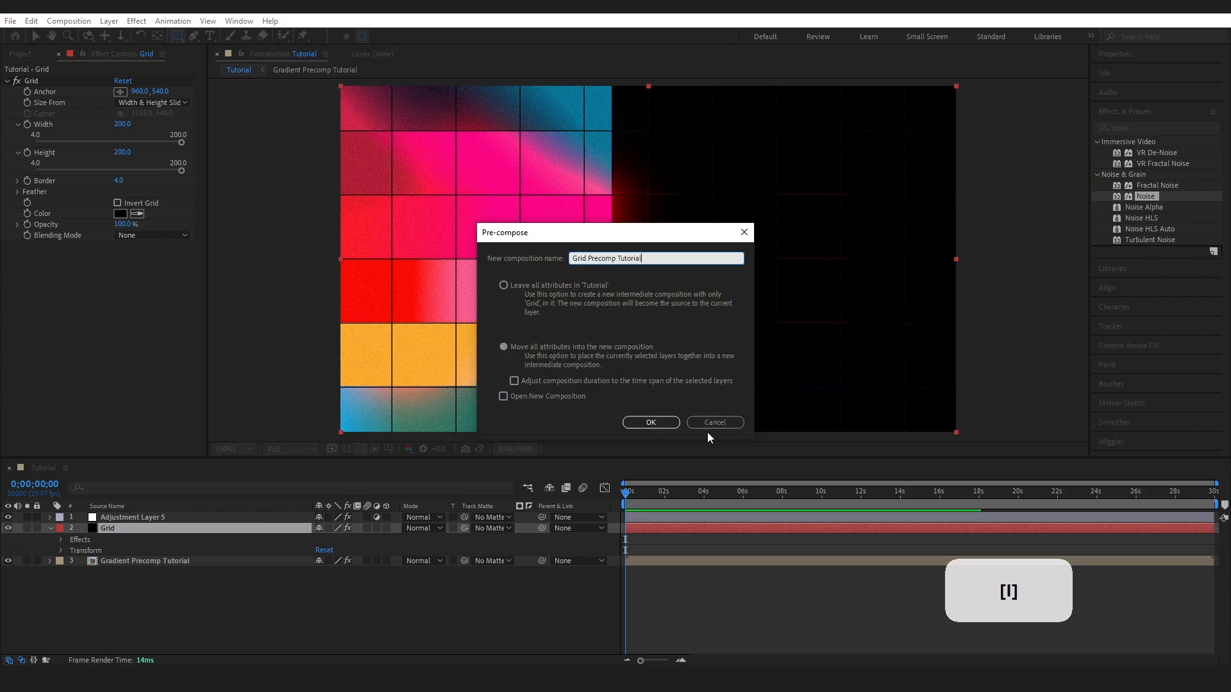
click(651, 422)
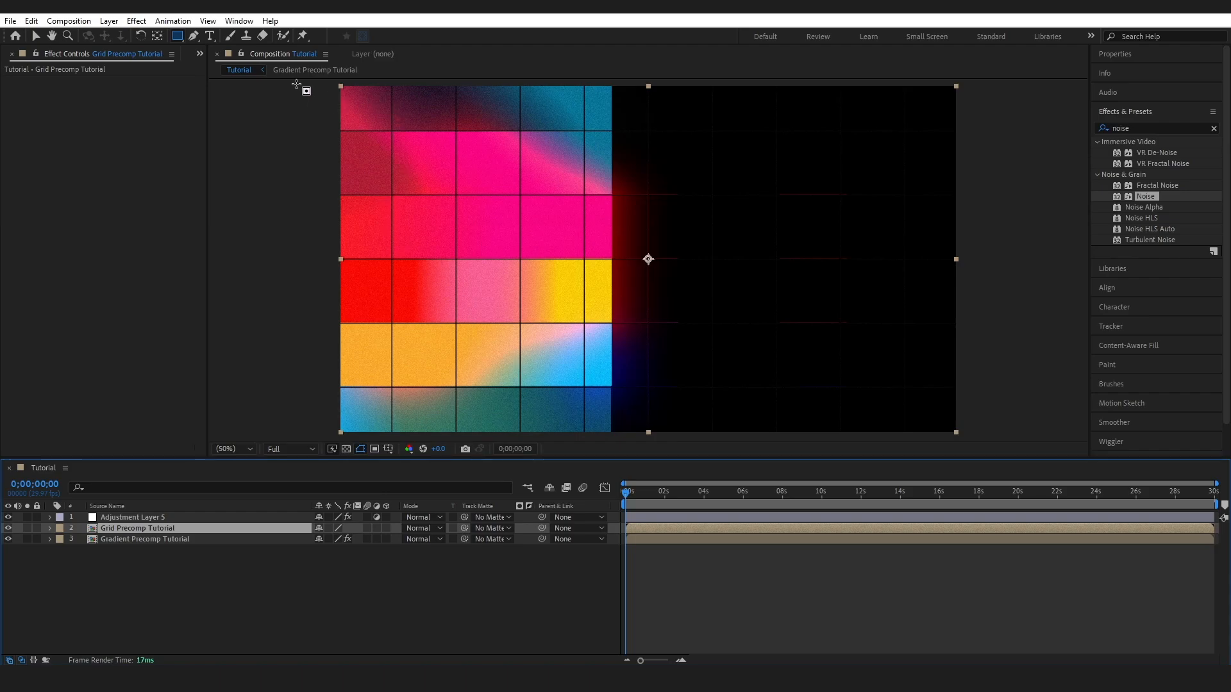
Draw a rectangular mask on the Grid Precomp Tutorial layer that covers the gradient area up to its right edge
drag(282, 82, 515, 251)
drag(533, 293, 613, 449)
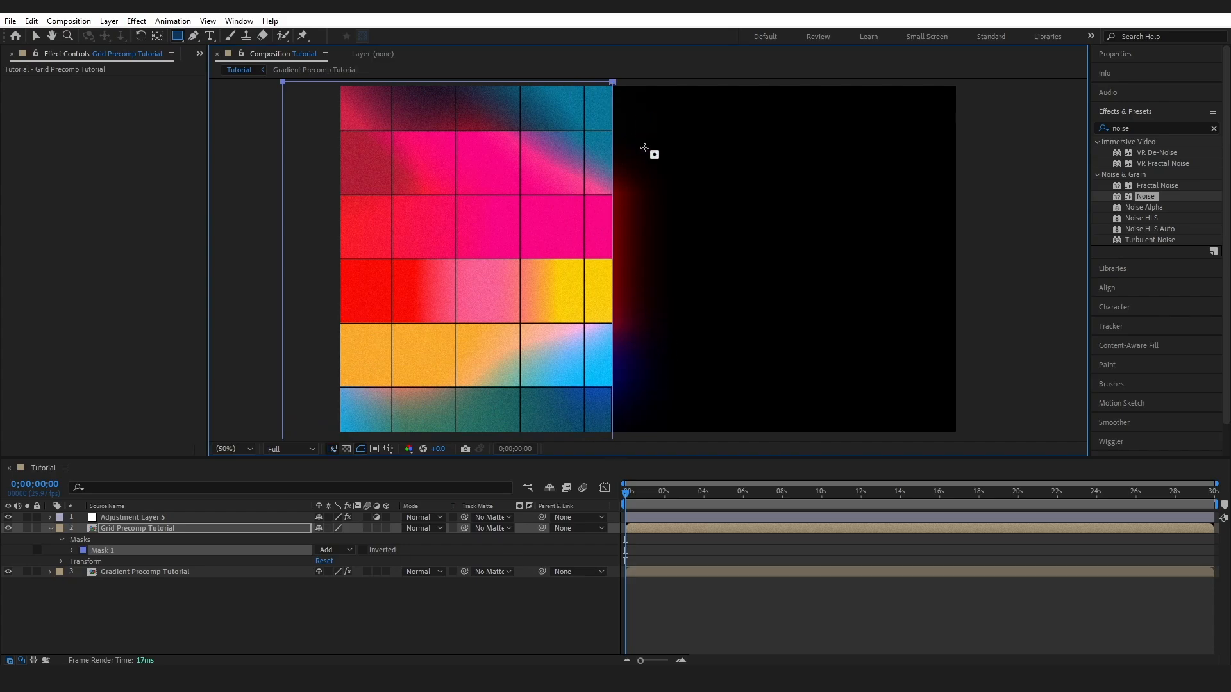
Pre-compose the adjustment layer, grid precomp and gradient precomp together as "Grid Gradient Precomp Tutorial"
drag(112, 579, 183, 507)
right_click(139, 540)
click(191, 454)
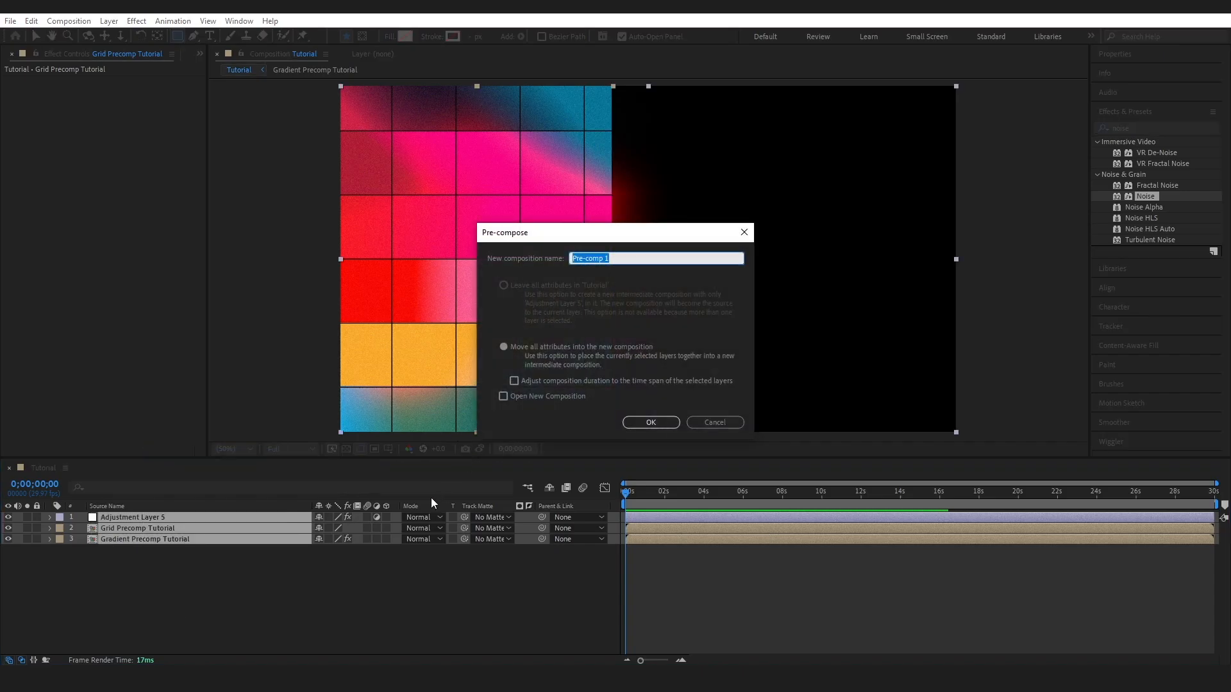
text(Grid Gradient Precomp Tutorial)
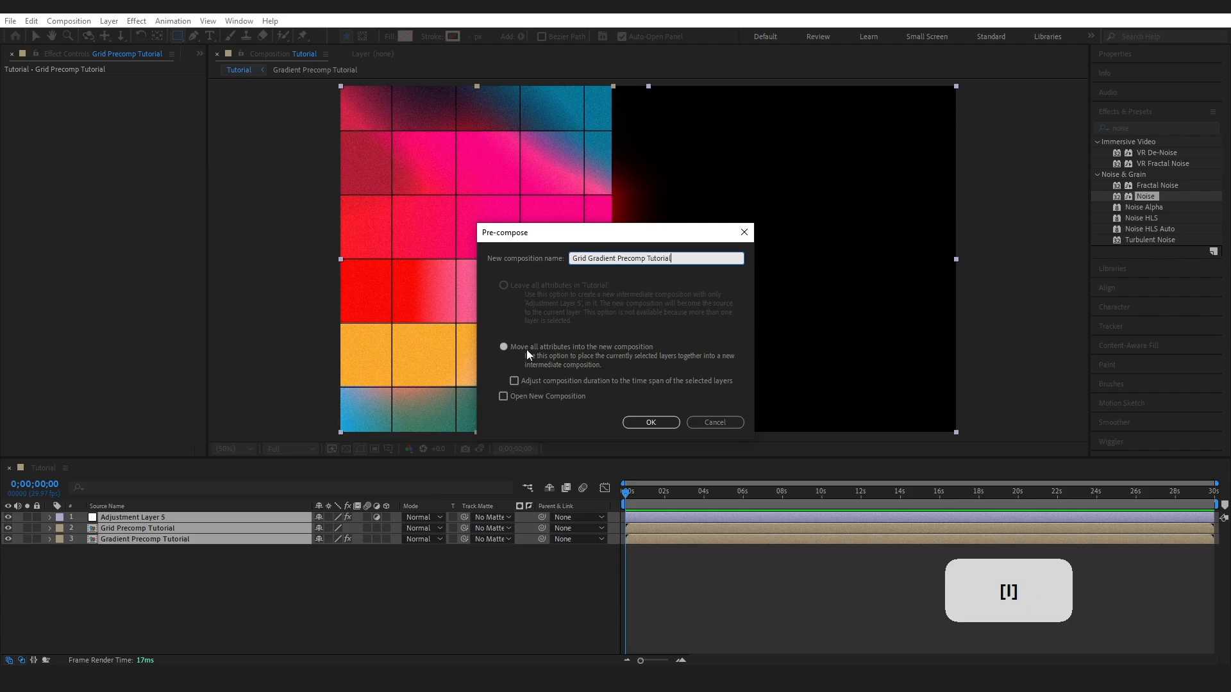
click(652, 424)
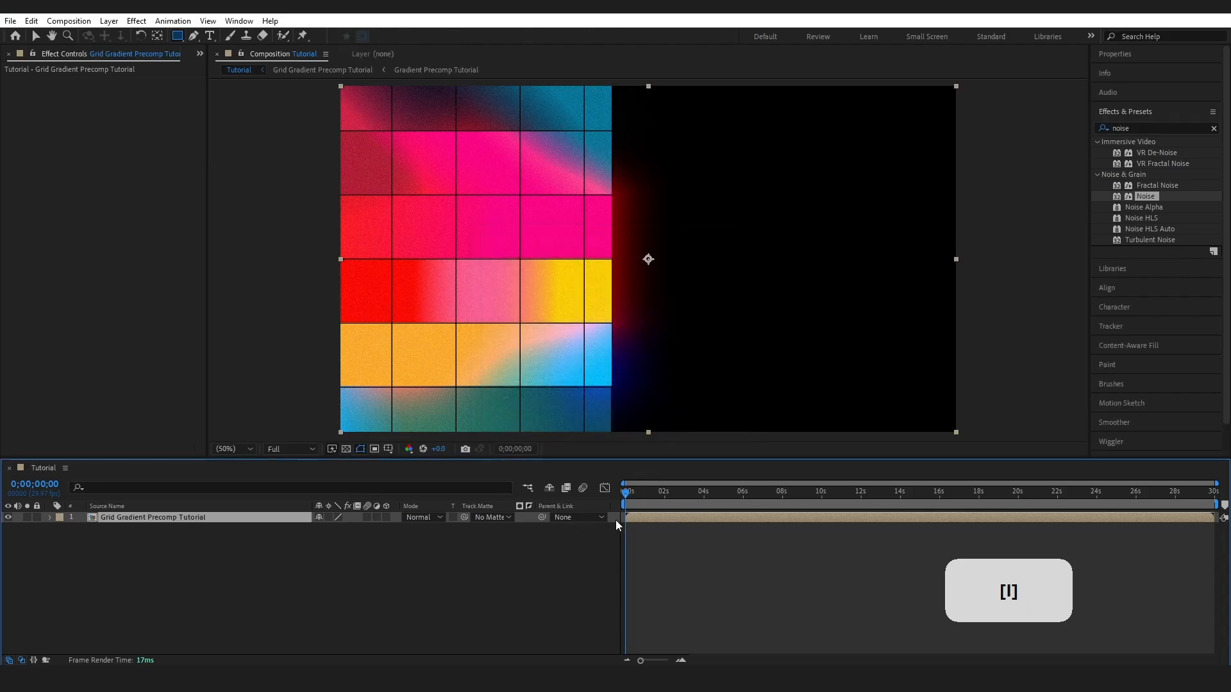
Create a black 1920 x 1080 px solid named Bg in the Tutorial composition
click(108, 21)
mouse_move(193, 36)
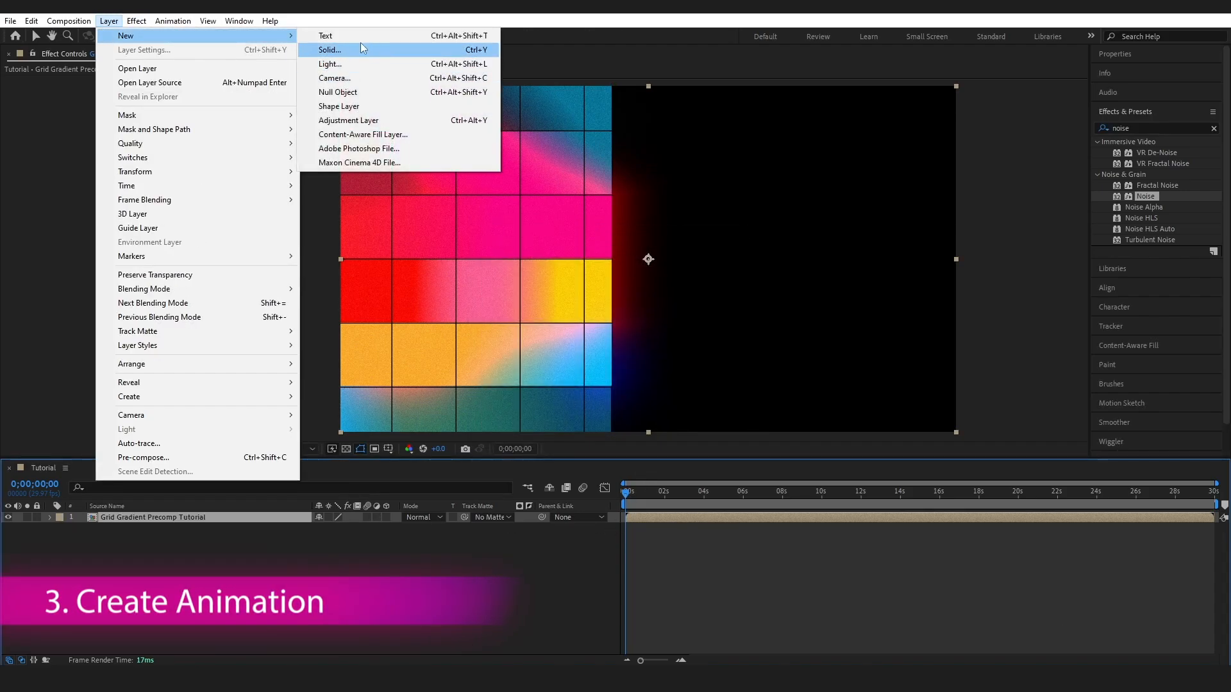
click(362, 50)
key(Caps_Lock)
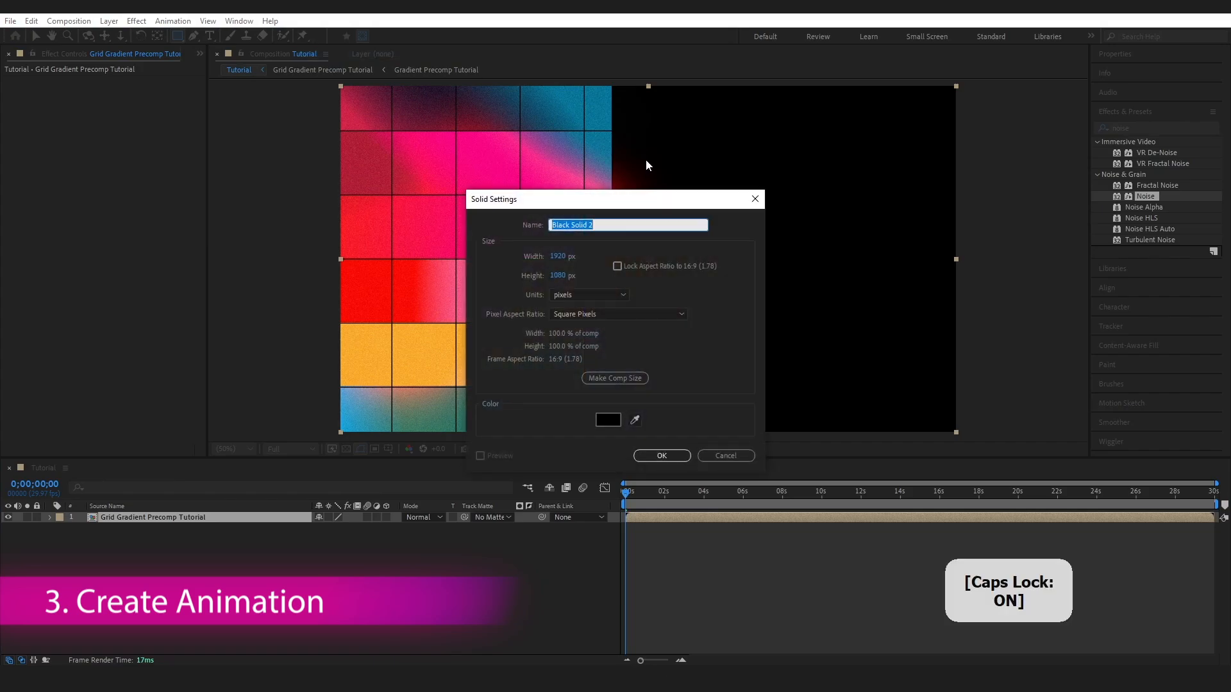
text(B)
key(Caps_Lock)
text(g)
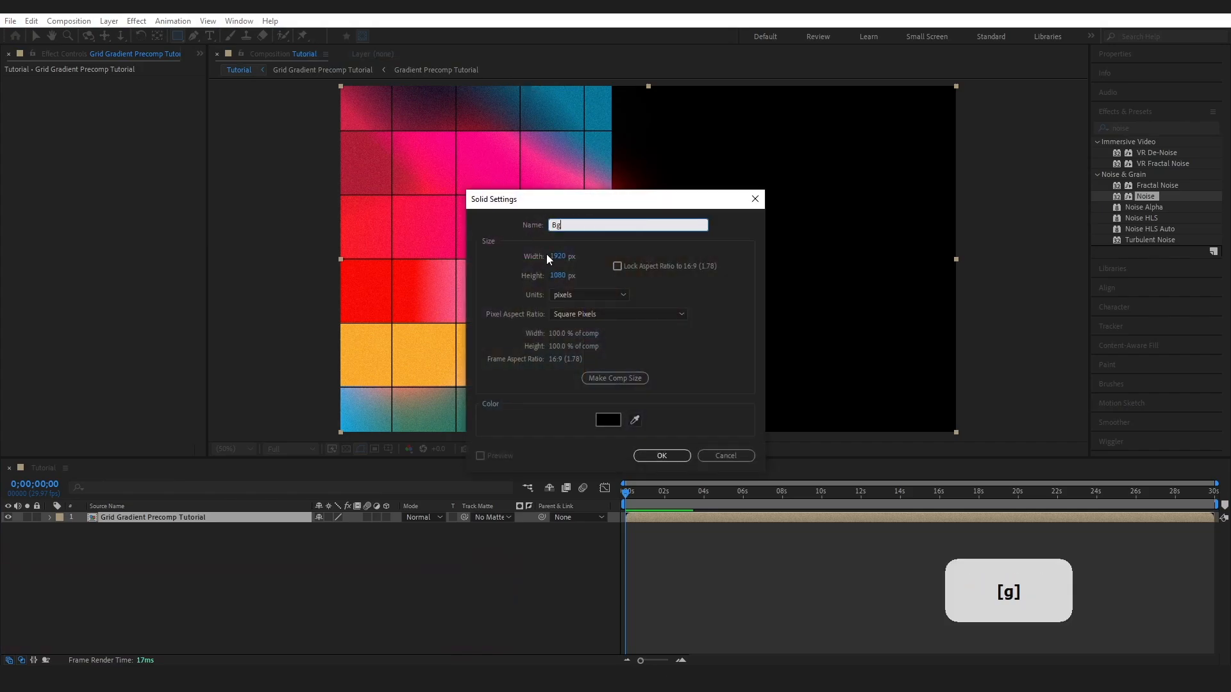
click(644, 456)
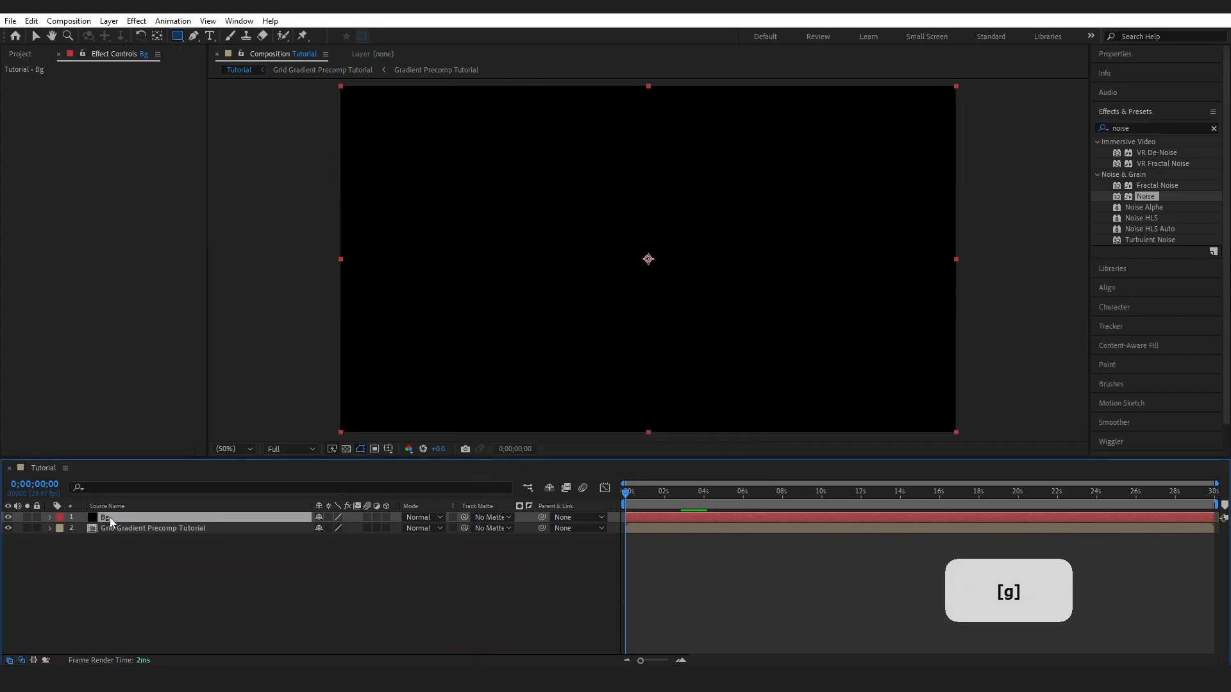
Move the Bg layer beneath Grid Gradient Precomp Tutorial, toggle the transparency grid and enlarge the composition view
drag(110, 518, 109, 540)
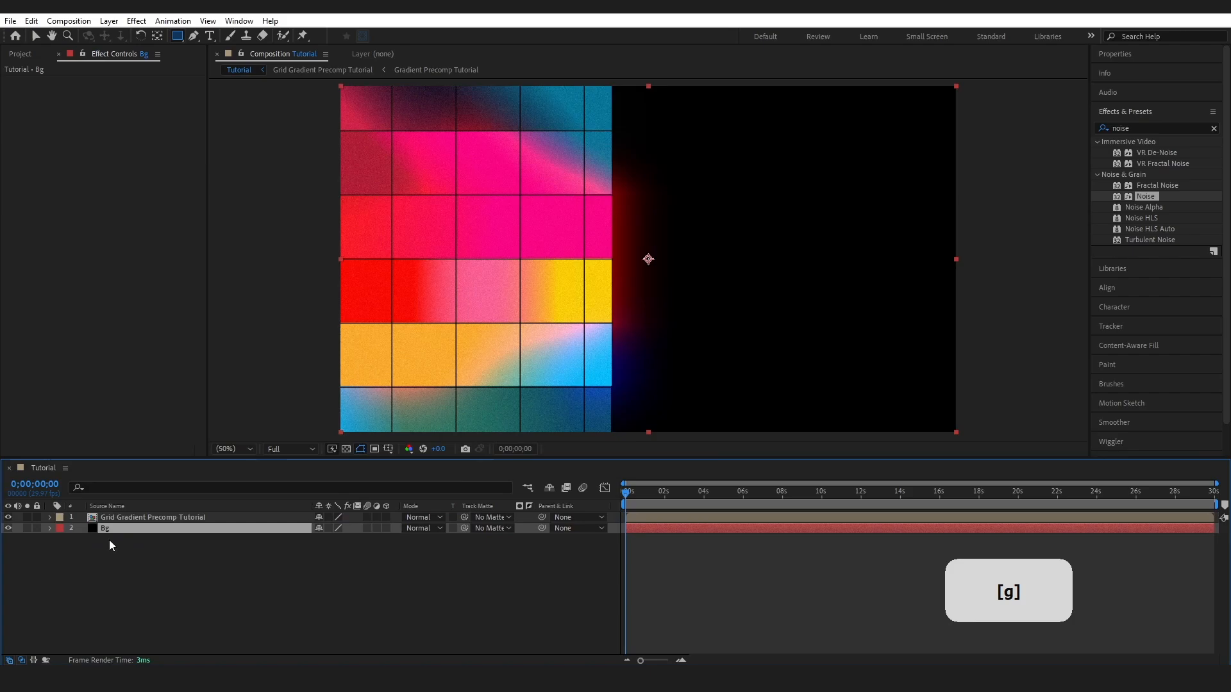
click(346, 448)
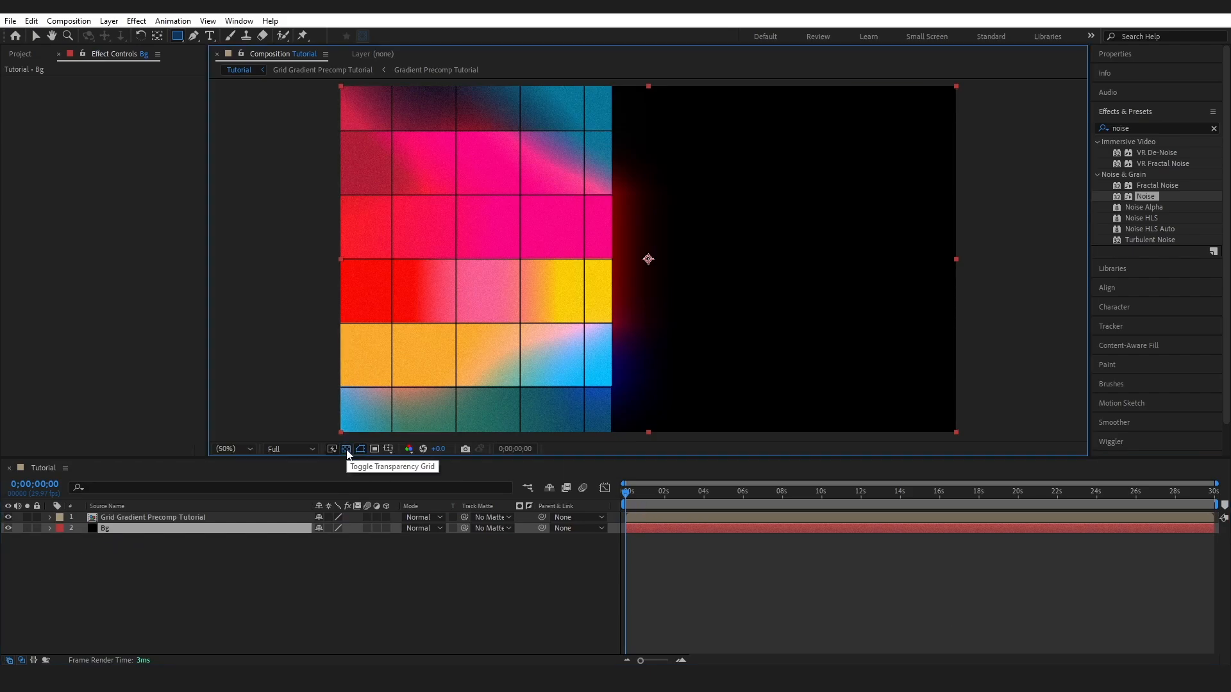
drag(399, 457, 612, 532)
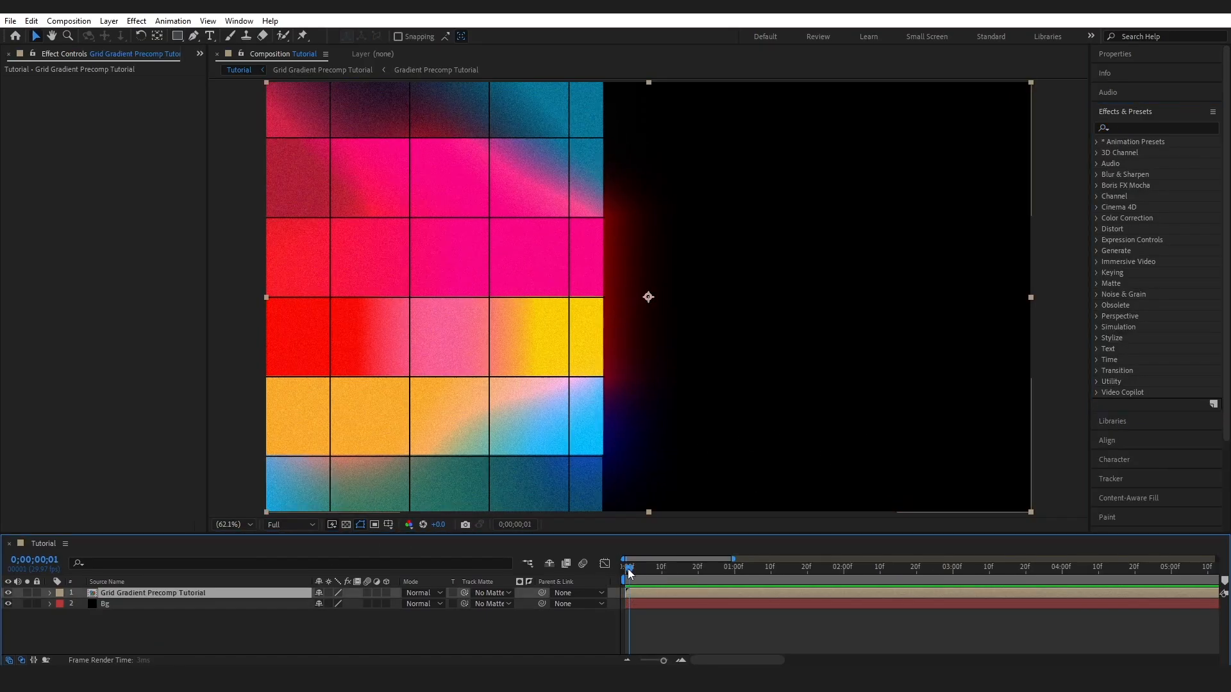
At 0;00;00;19, apply the CC Lens effect to Grid Gradient Precomp Tutorial with Size 33 and Convergence 72
drag(626, 572, 695, 574)
click(1127, 127)
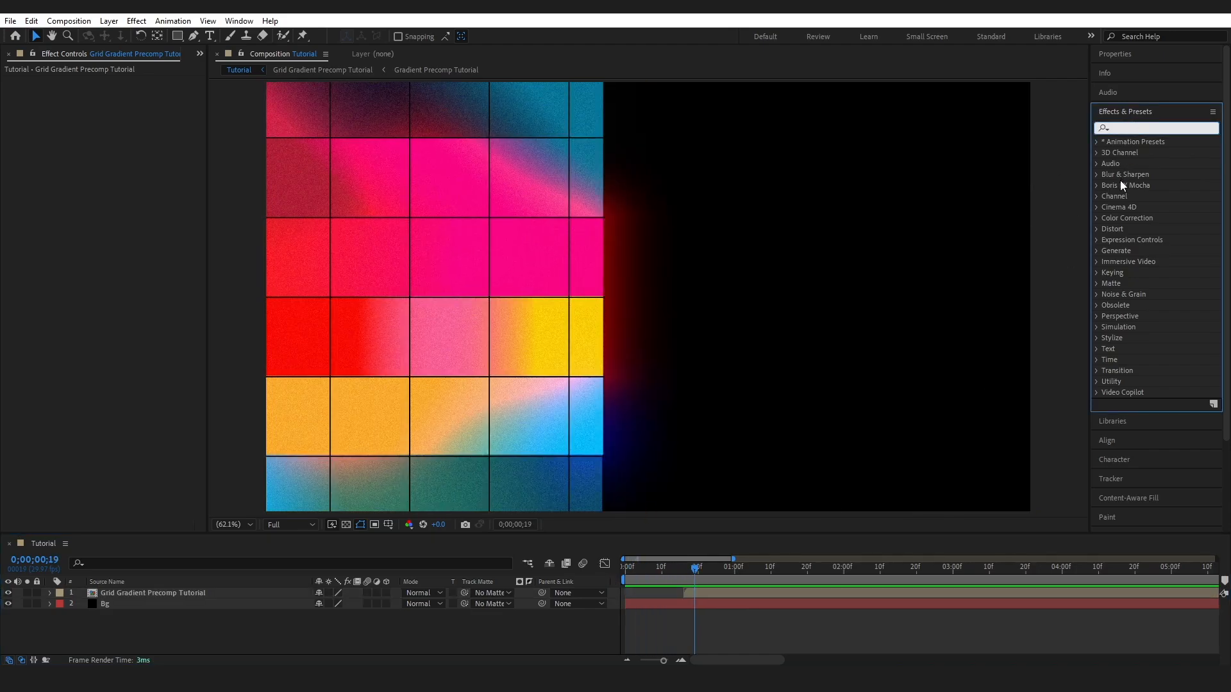
text(cc len)
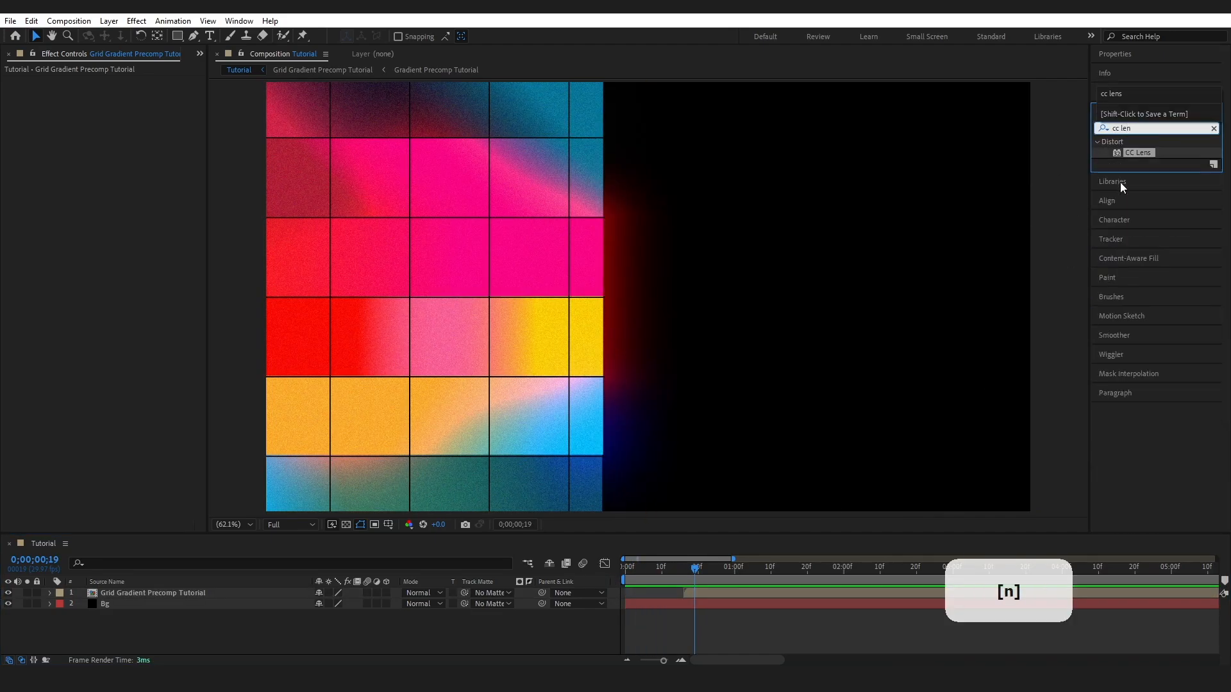
drag(1137, 154, 171, 595)
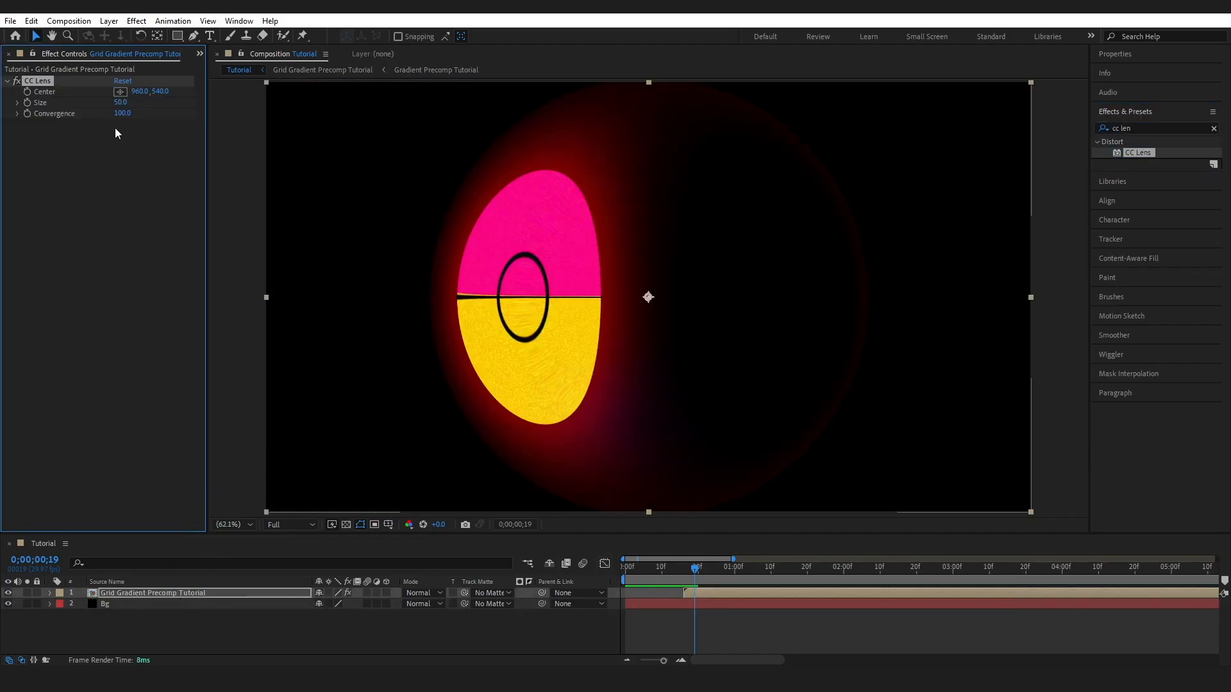
drag(122, 103, 113, 129)
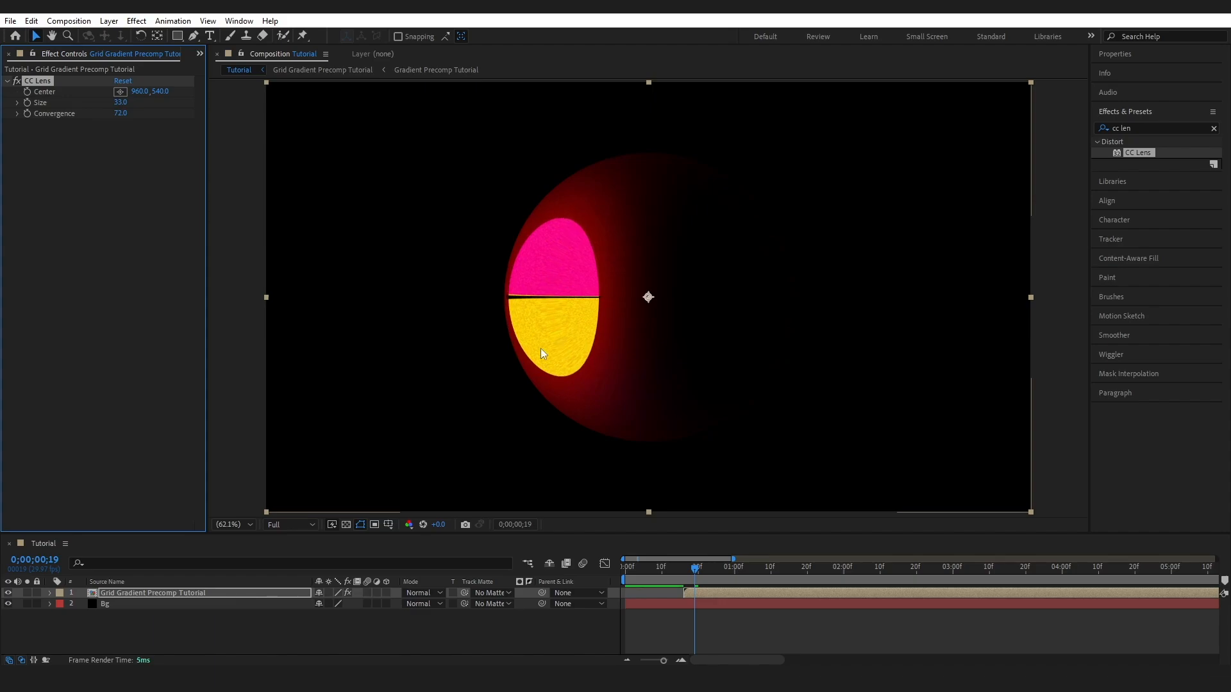
Reveal the CC Lens properties in the timeline and add Size and Convergence keyframes at 0;00;00;19
click(49, 594)
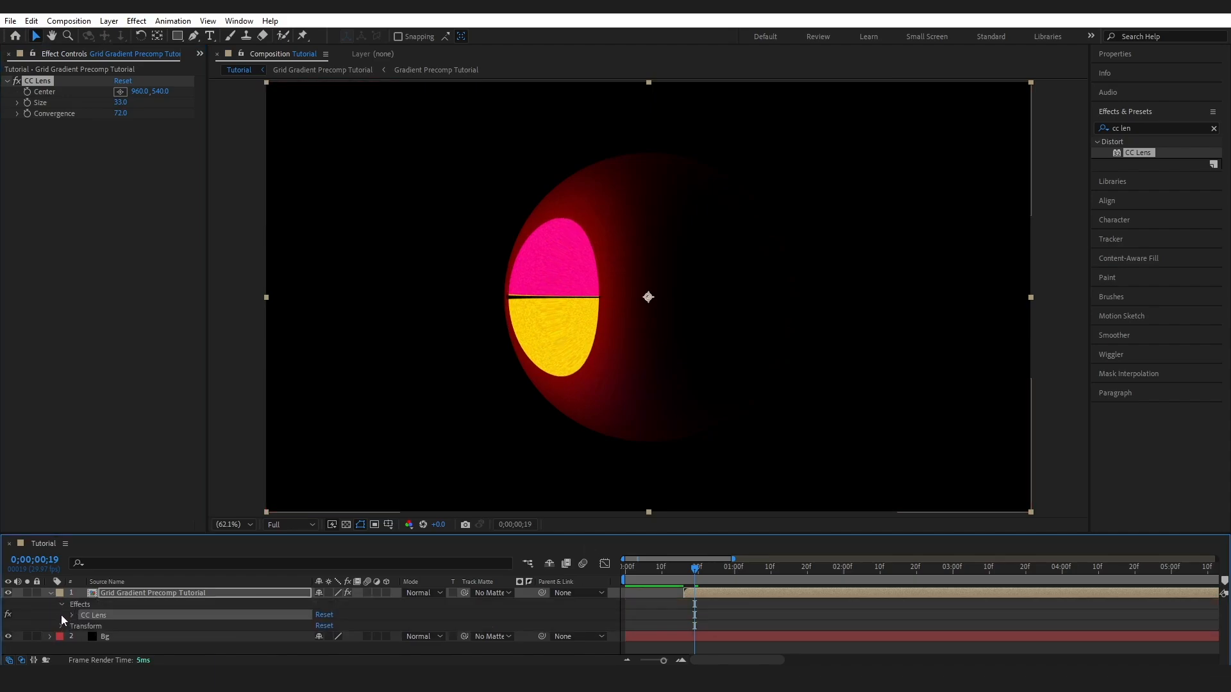
click(70, 615)
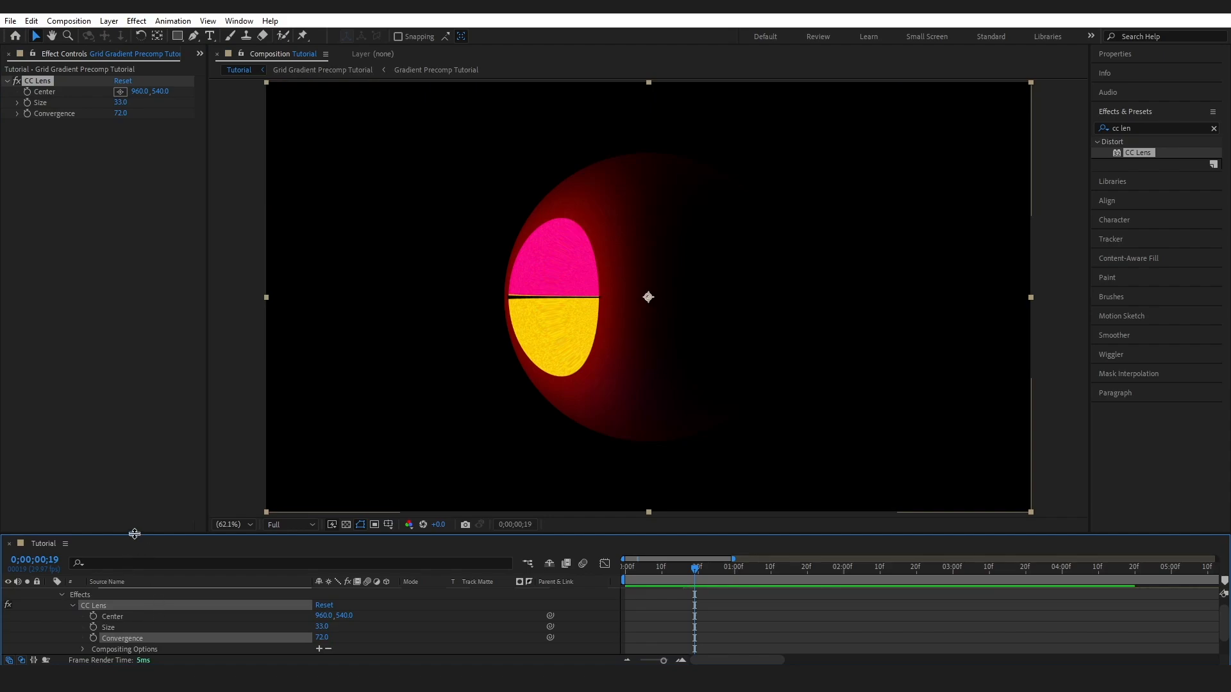
drag(134, 534, 138, 421)
click(93, 523)
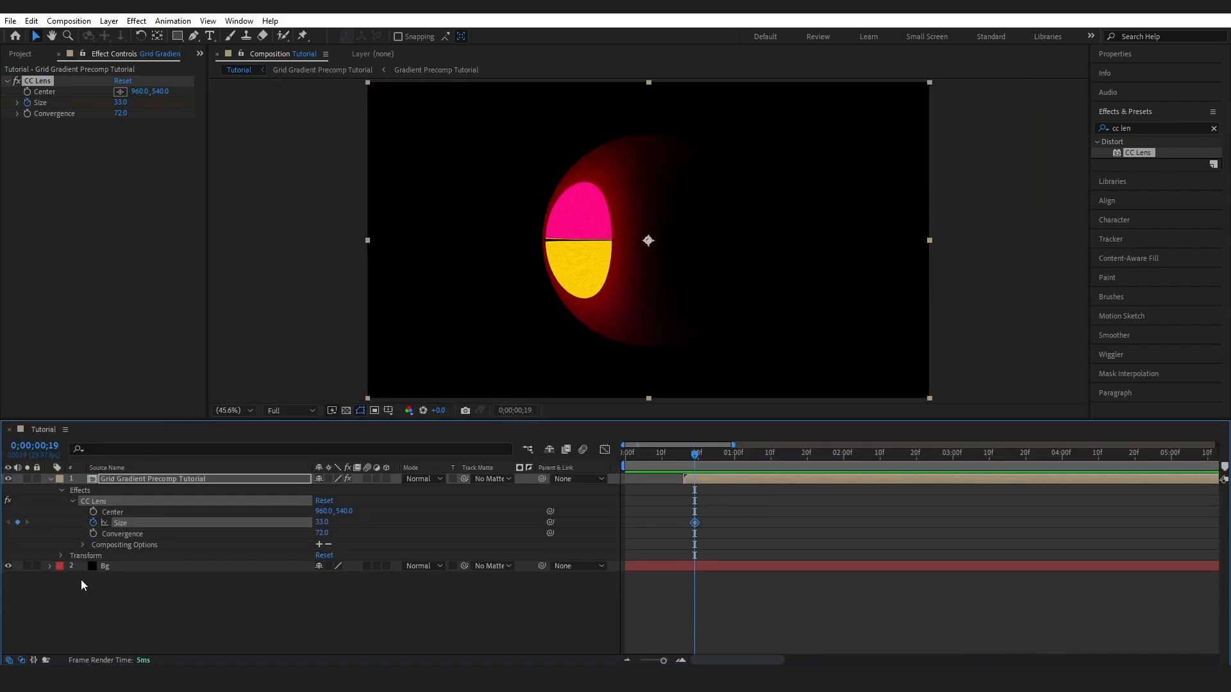
click(94, 534)
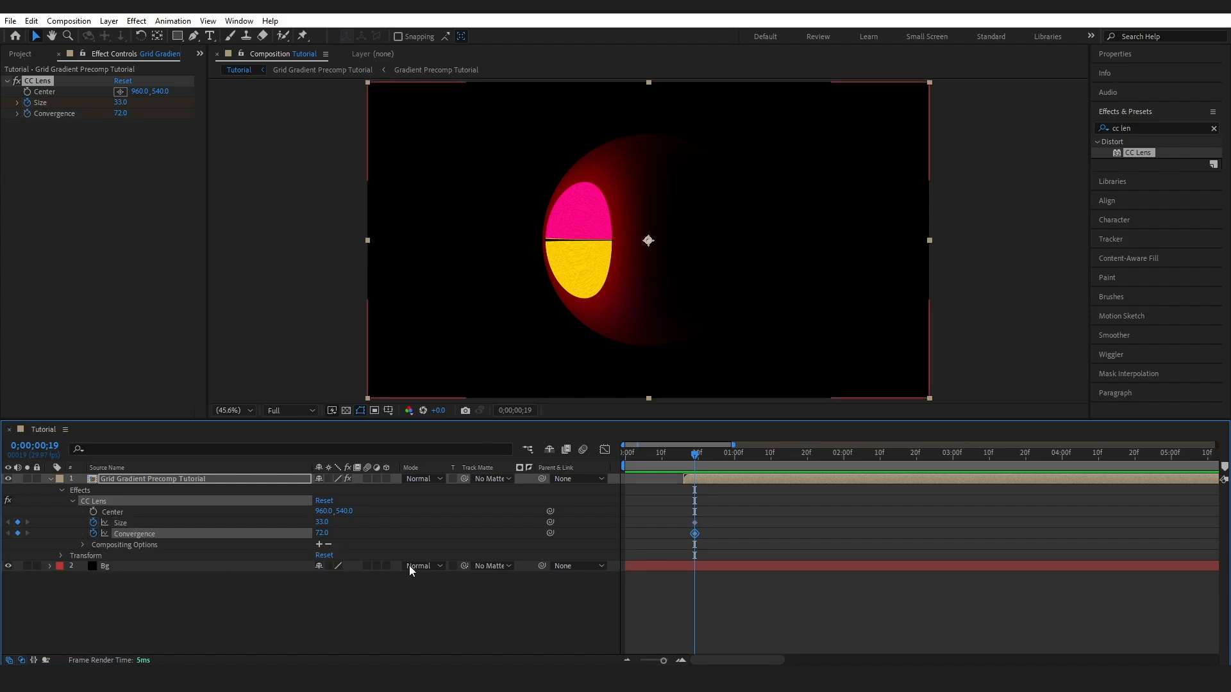
Keyframe the CC Lens Size to 500 at 0;00;01;05 and to 0 at 0;00;00;16
drag(719, 460, 753, 473)
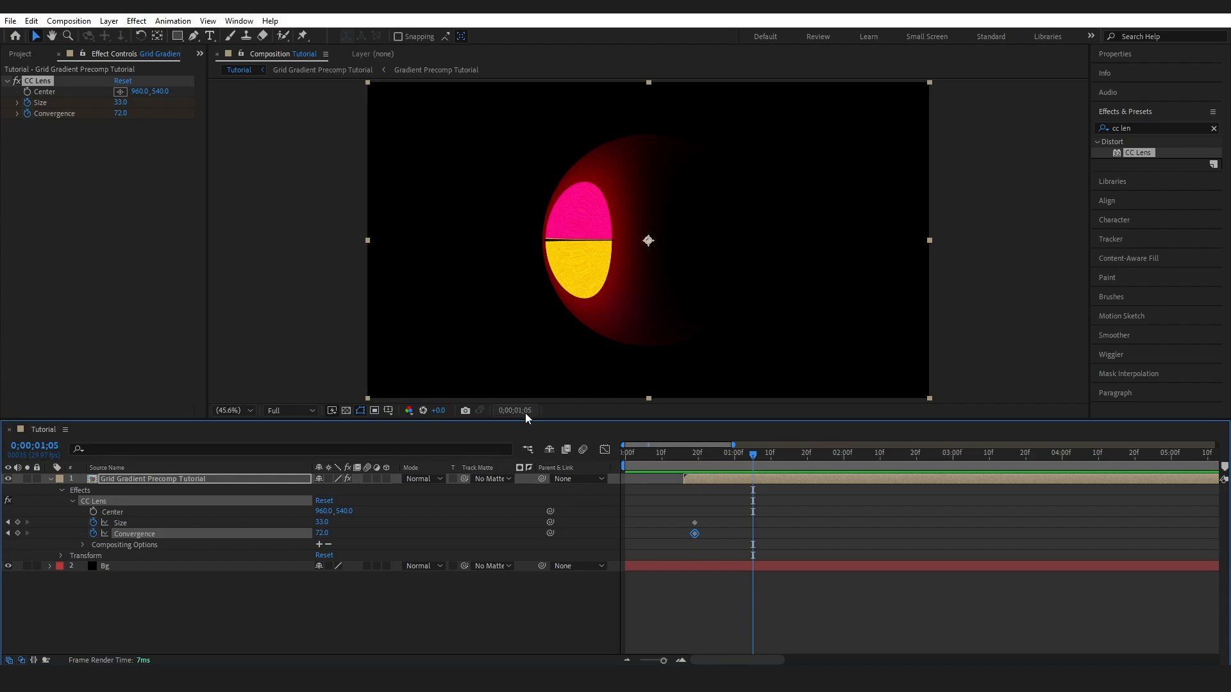
drag(321, 525, 888, 532)
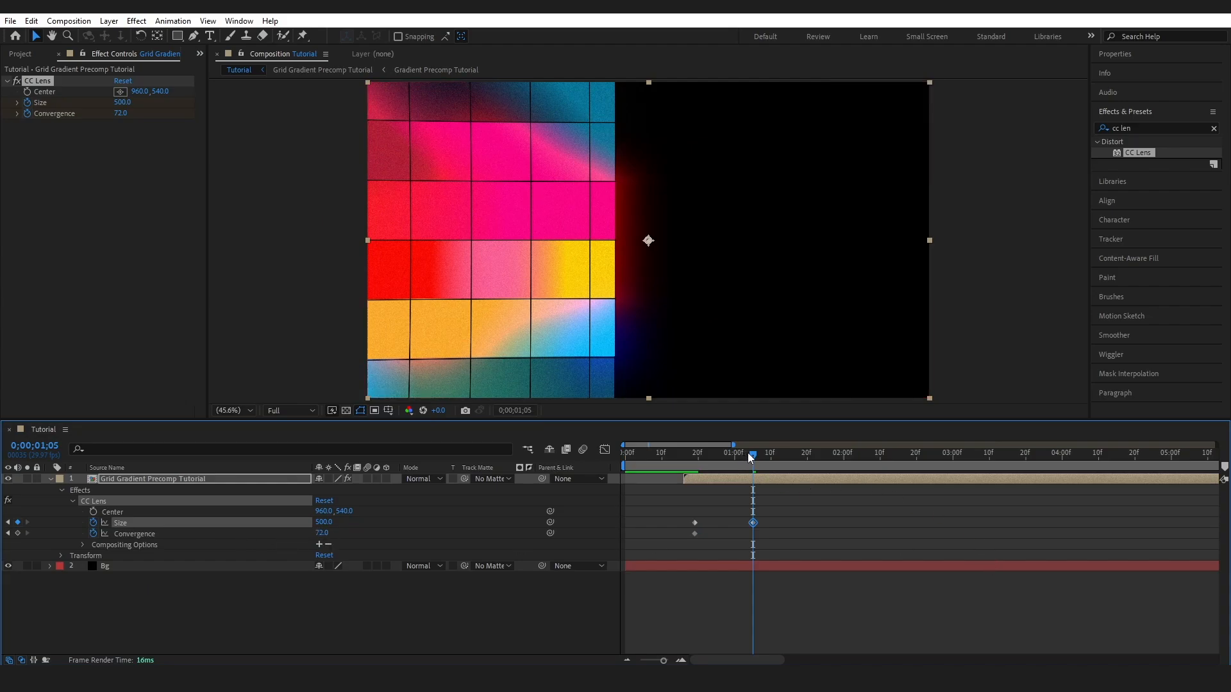
drag(752, 454, 683, 462)
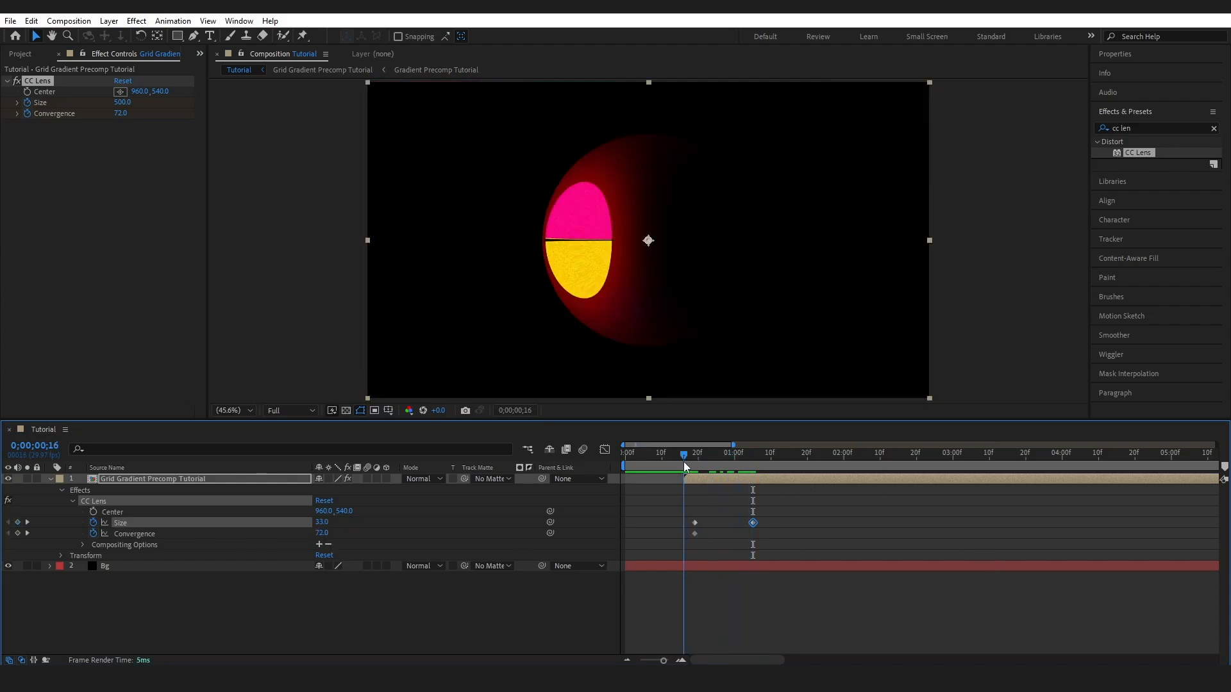
click(321, 522)
text(0)
key(Return)
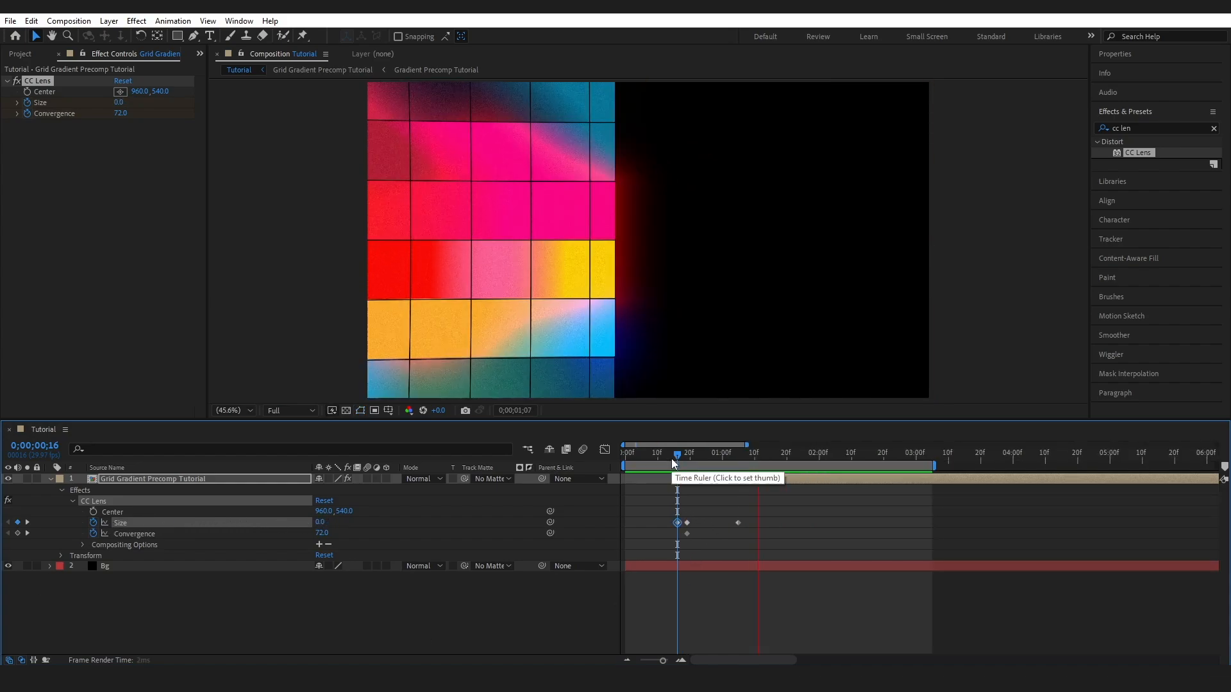
mouse_move(678, 459)
mouse_down()
mouse_move(707, 459)
mouse_move(684, 460)
mouse_up()
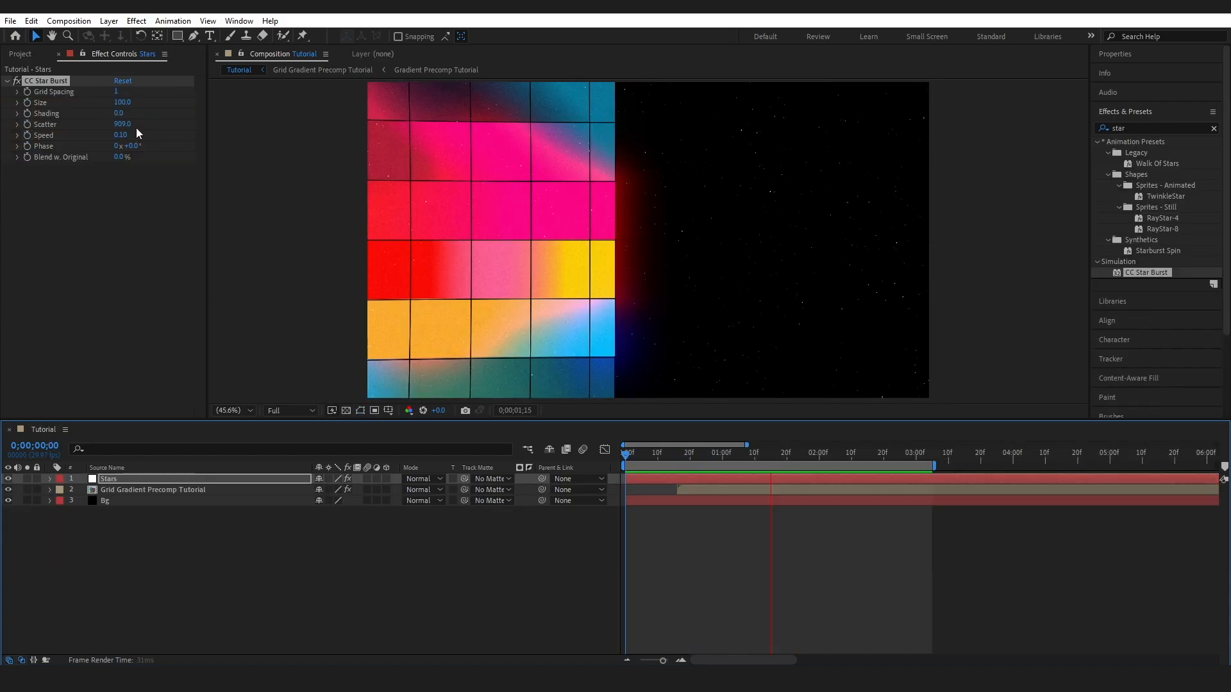